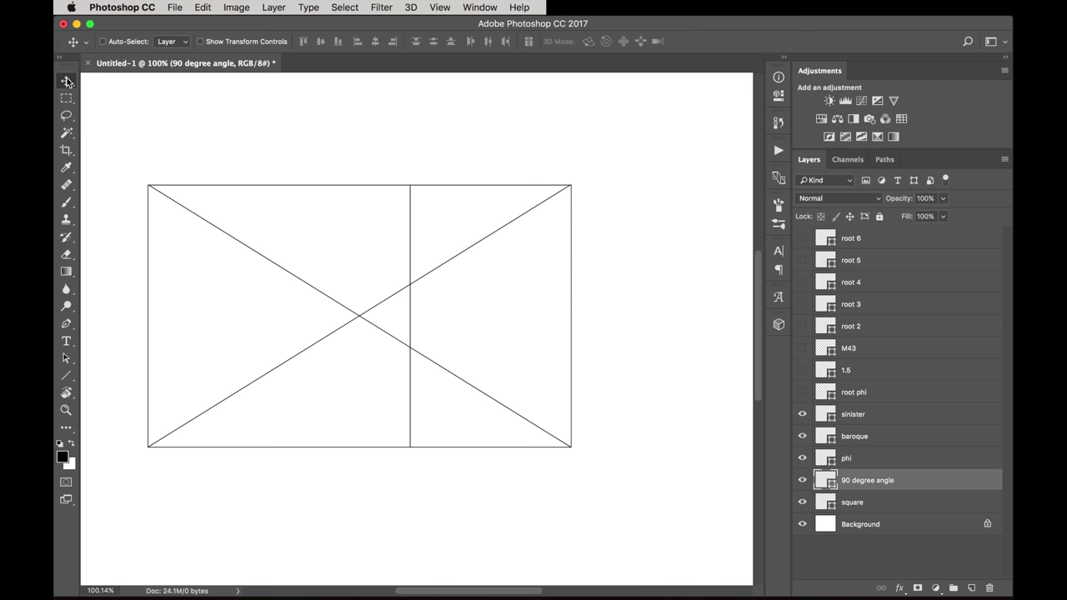
Move the 90 degree angle square flush against the phi rectangle's right edge and hide the square layer.
drag(238, 353, 530, 338)
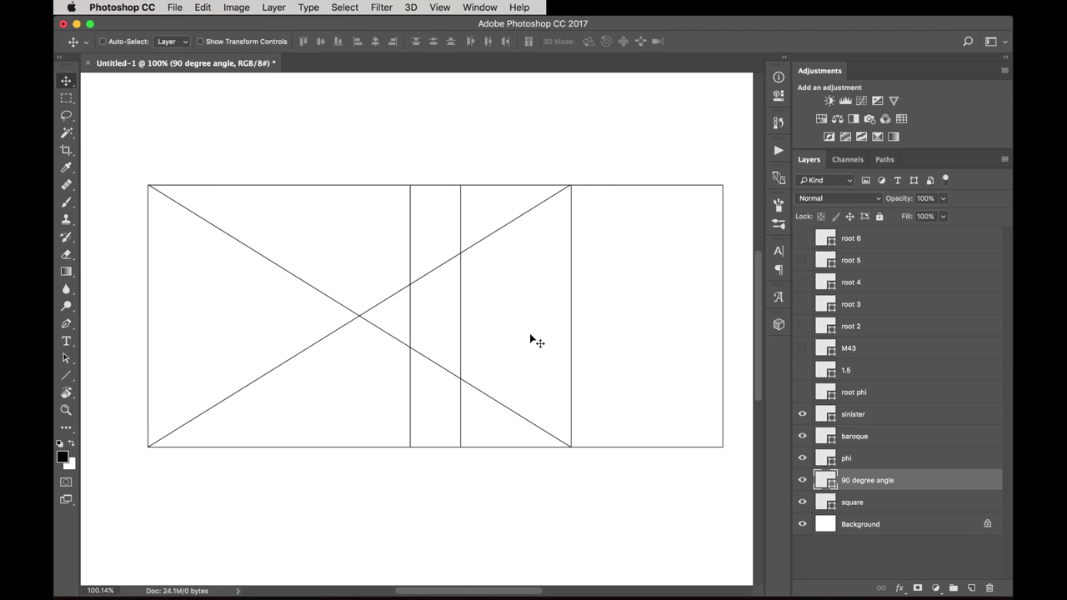
click(803, 502)
drag(529, 386, 577, 377)
scroll(579, 380, right, 5)
scroll(579, 381, left, 3)
Rotate and proportionally scale the 90 degree angle square about its lower-left corner until its upper edge lies along the sinister diagonal.
key(super+t)
click(577, 314)
drag(577, 314, 447, 444)
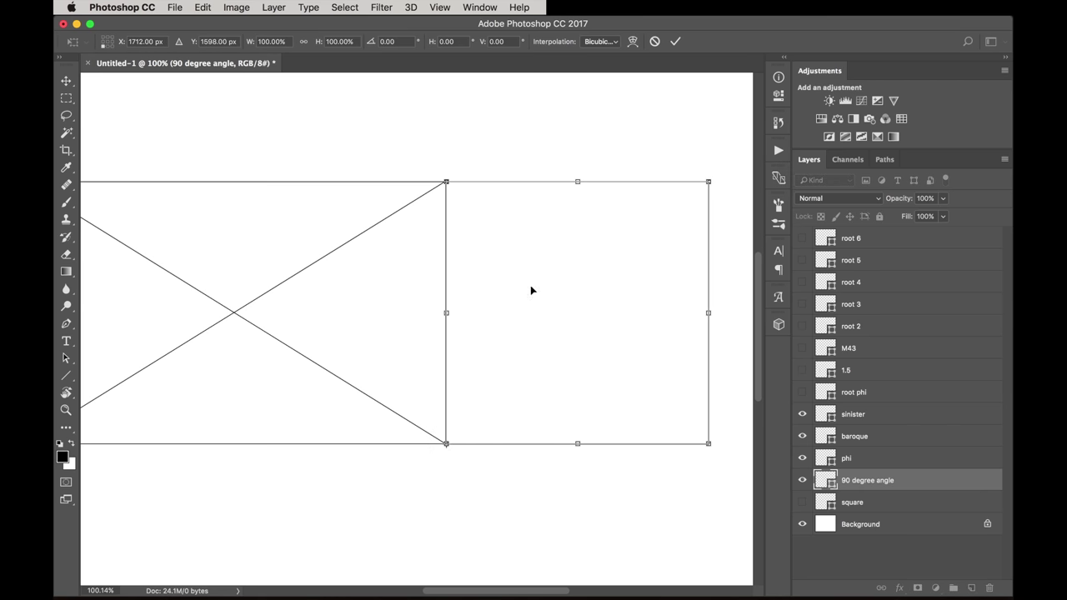
drag(633, 127, 428, 132)
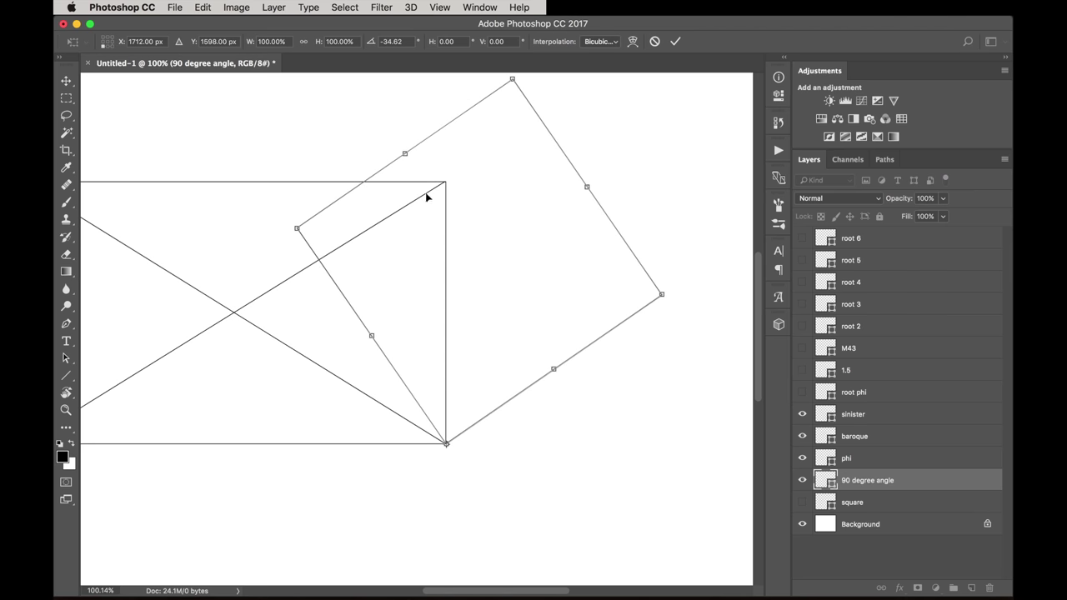
drag(514, 80, 490, 144)
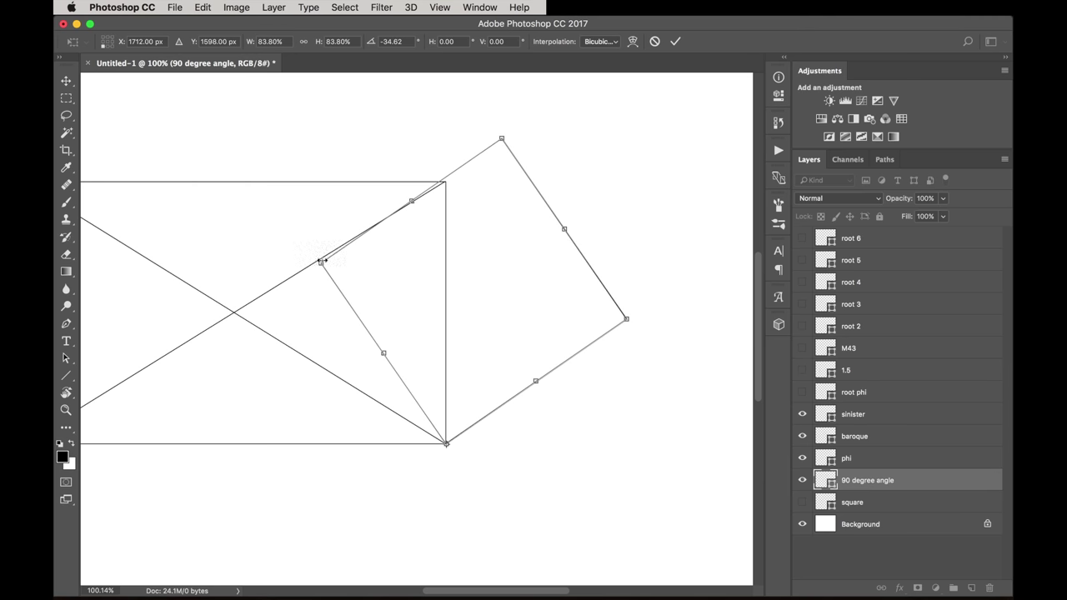
mouse_move(511, 125)
mouse_down()
mouse_move(525, 130)
mouse_move(517, 135)
mouse_up()
click(676, 42)
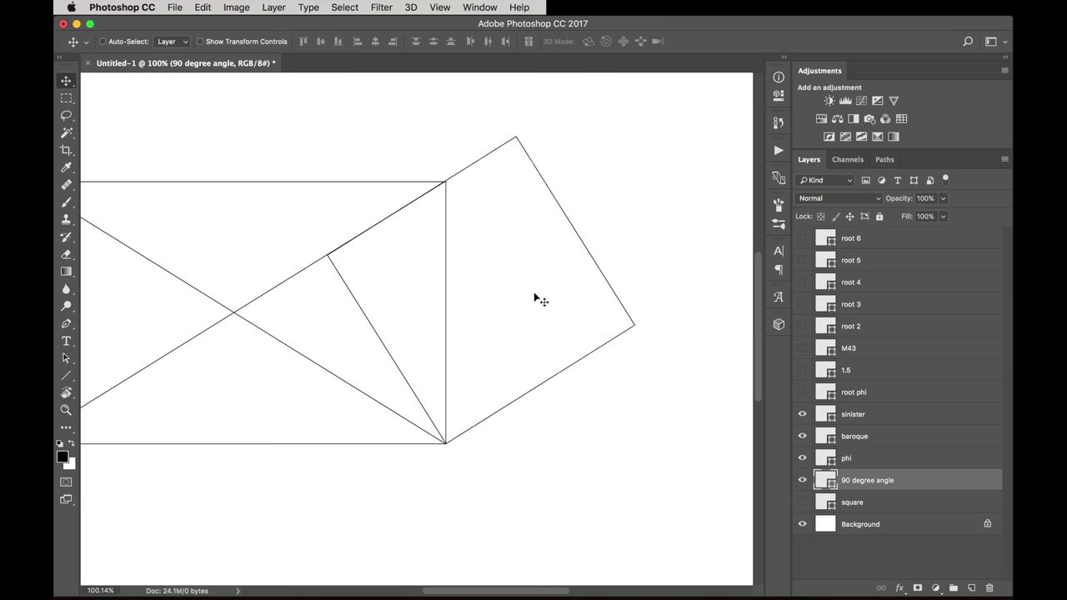
Draw a 2 px line from the rectangle's lower-right corner along the rotated square's side to the rectangle's top edge.
scroll(533, 292, left, 3)
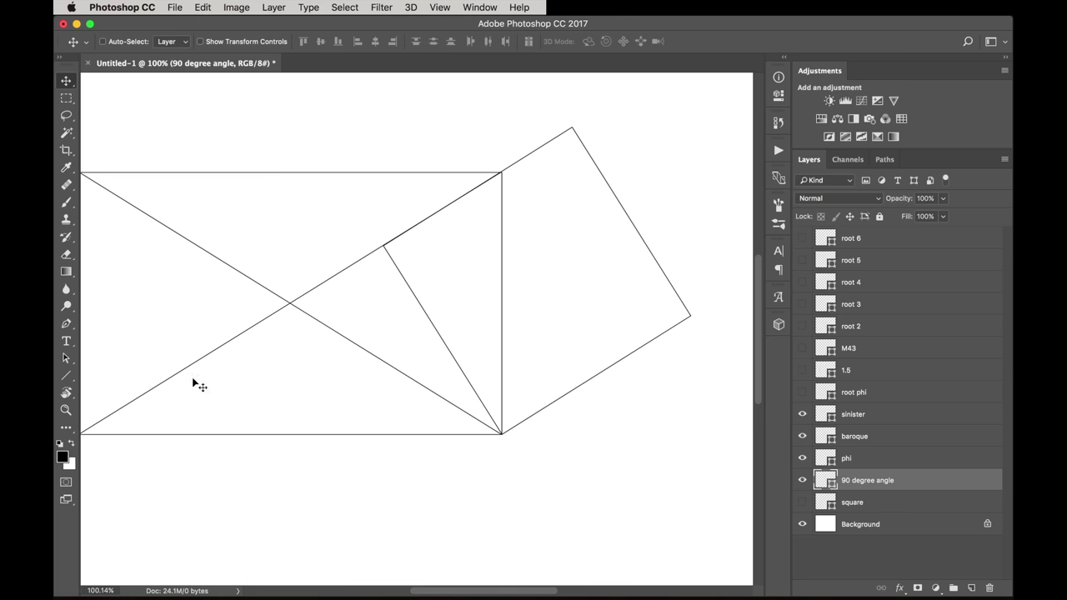
key(u)
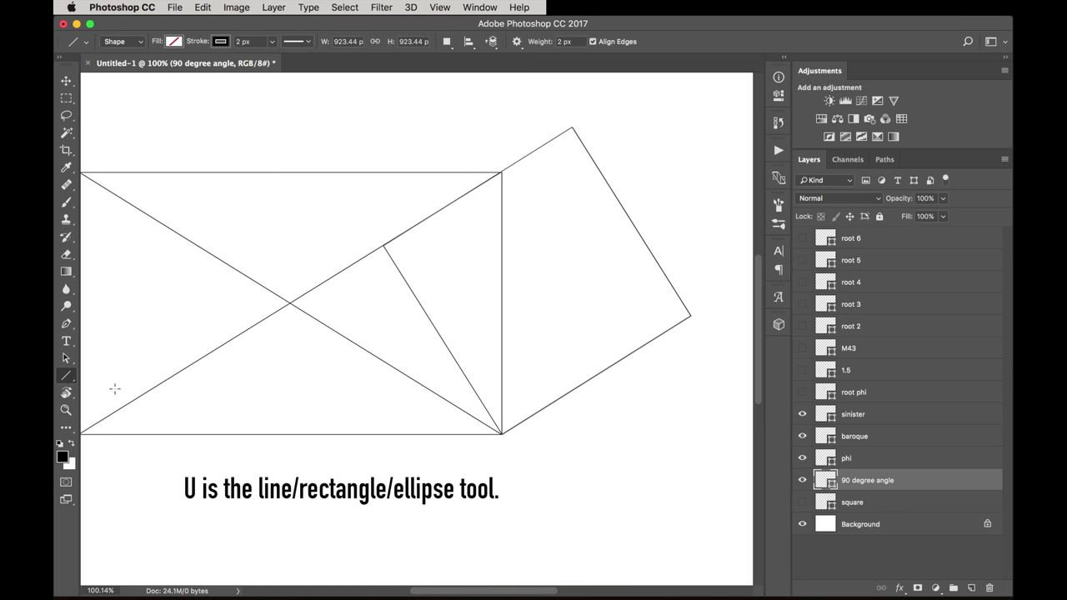
drag(501, 434, 337, 172)
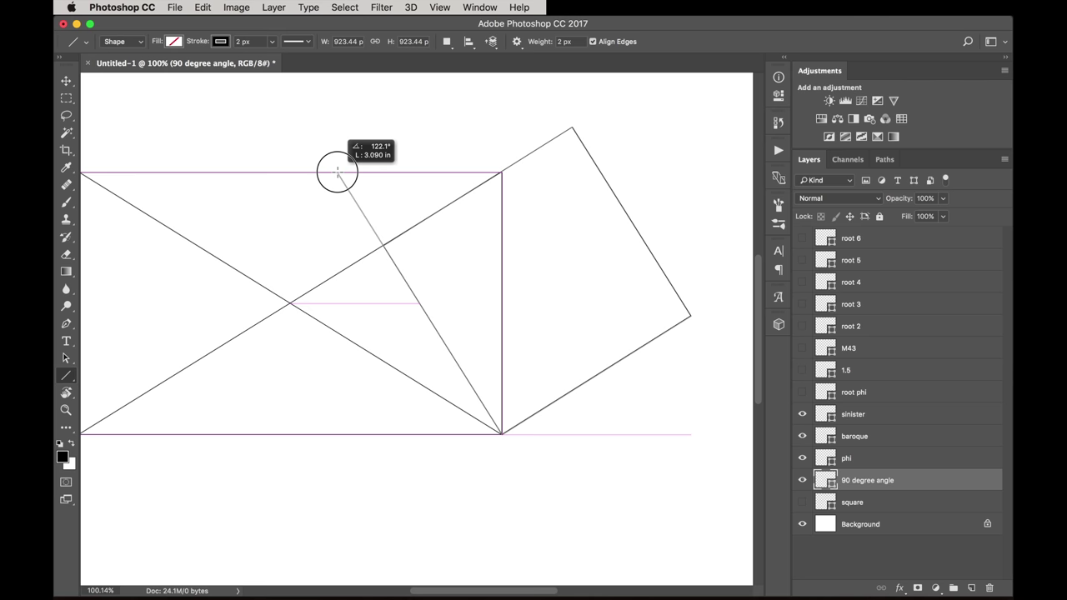
drag(336, 171, 337, 173)
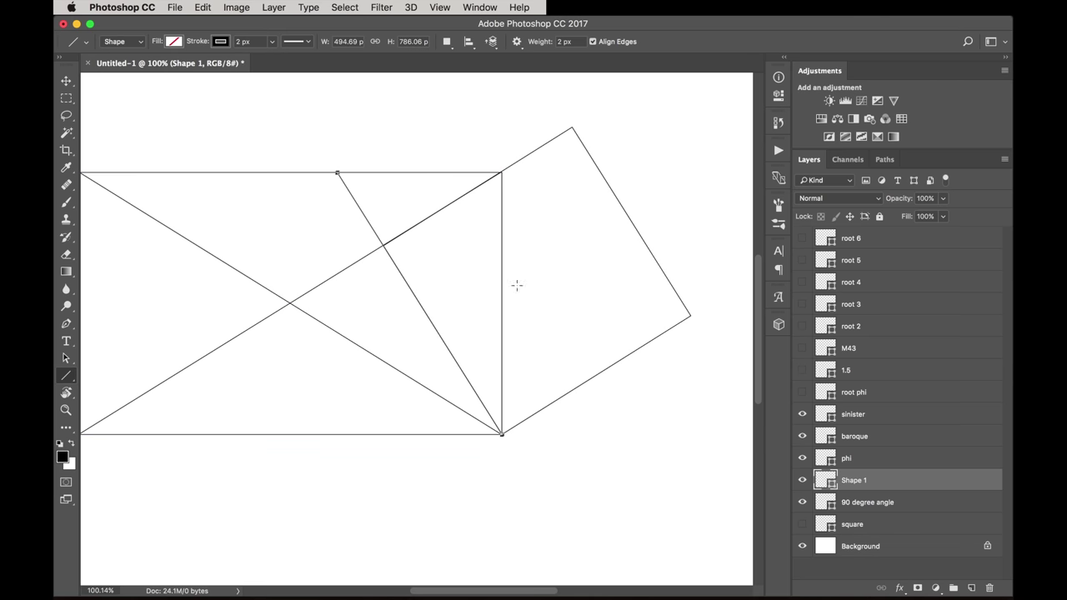
Rename the new line's layer "reciprocal diagonal" and hide the 90 degree angle layer.
double_click(854, 480)
text(reciprocal diagonal)
key(Return)
scroll(344, 244, left, 5)
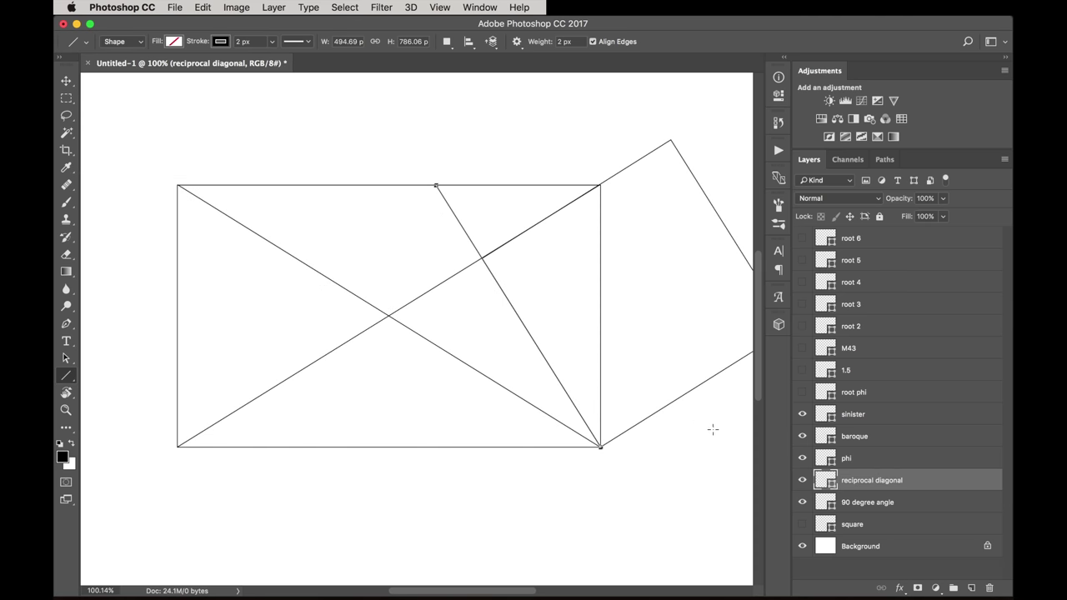
click(802, 503)
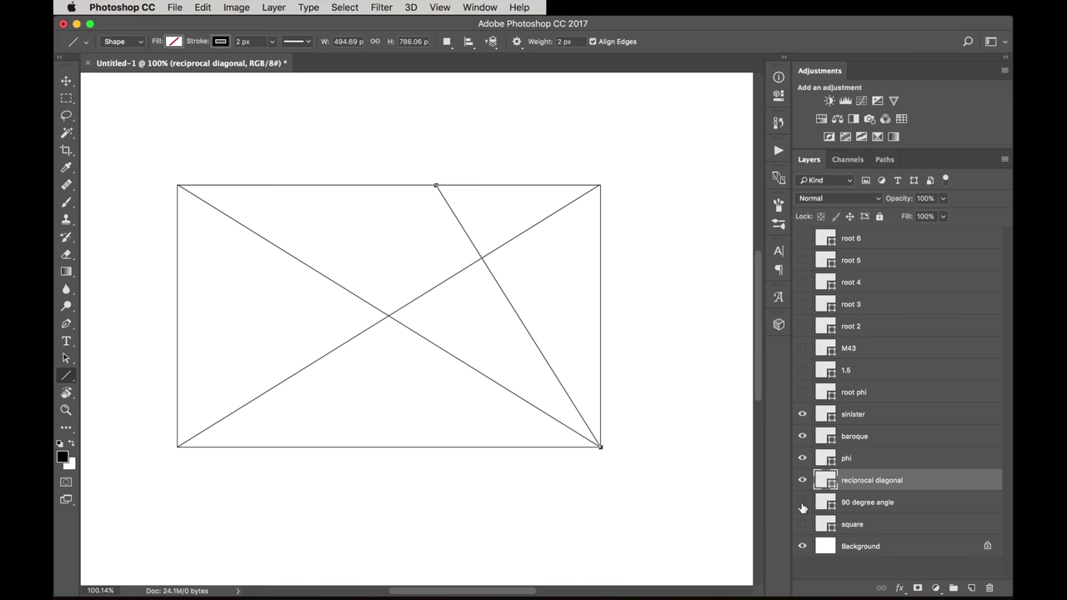
Duplicate the reciprocal diagonal and flip the copy vertically so it runs from the rectangle's upper-right corner.
scroll(635, 451, right, 3)
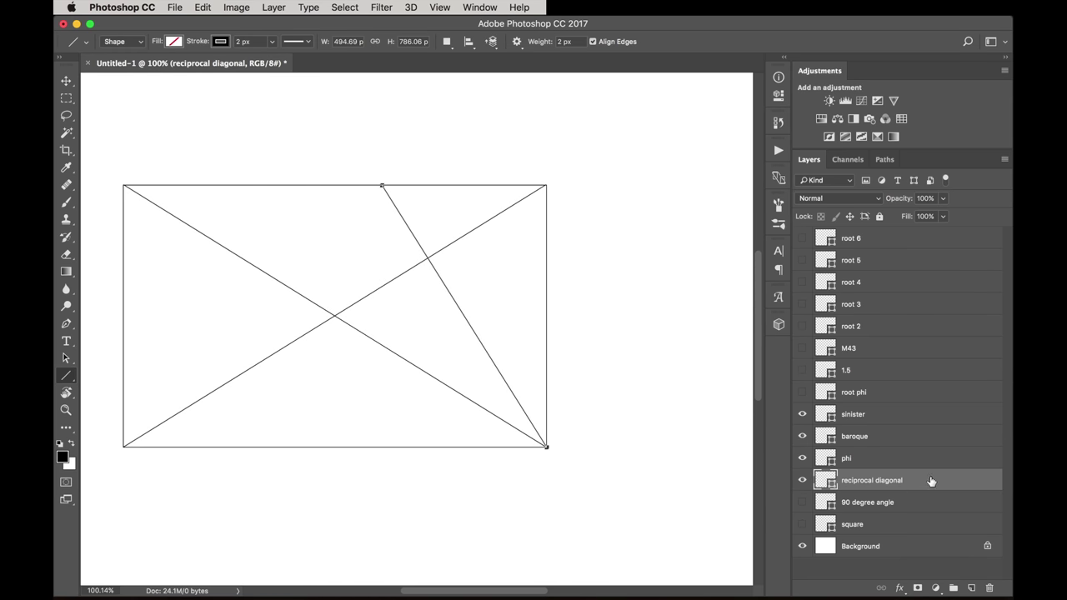
key(super+j)
key(super+t)
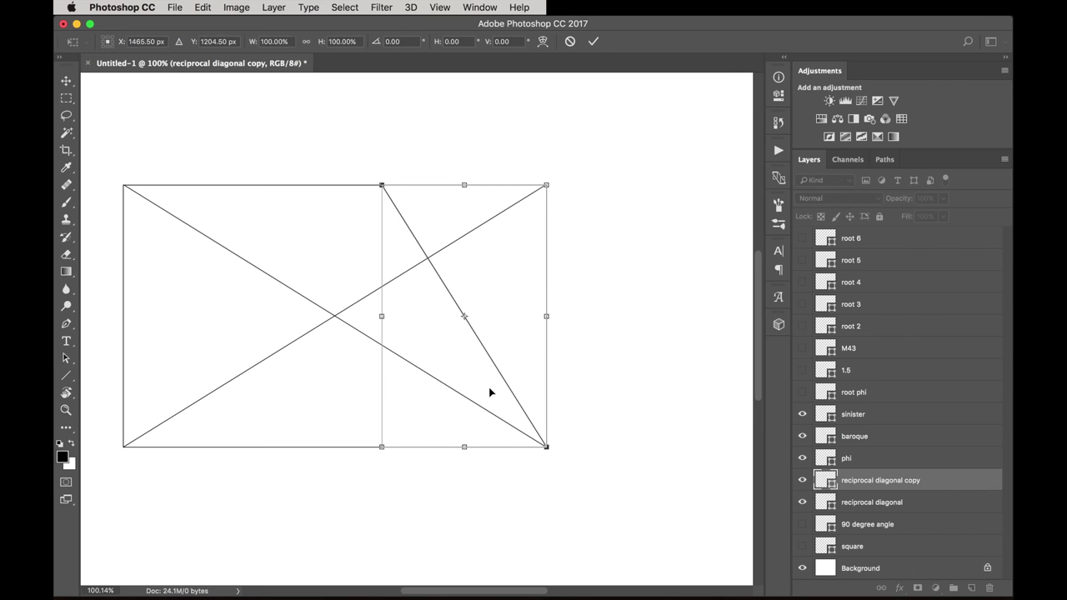
right_click(488, 386)
click(507, 565)
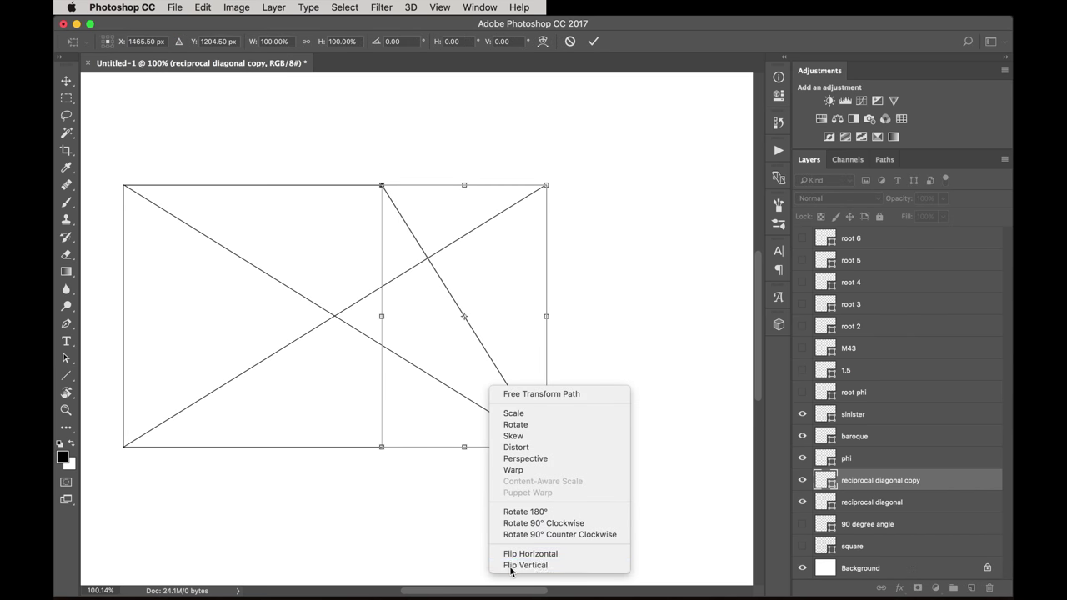
click(596, 43)
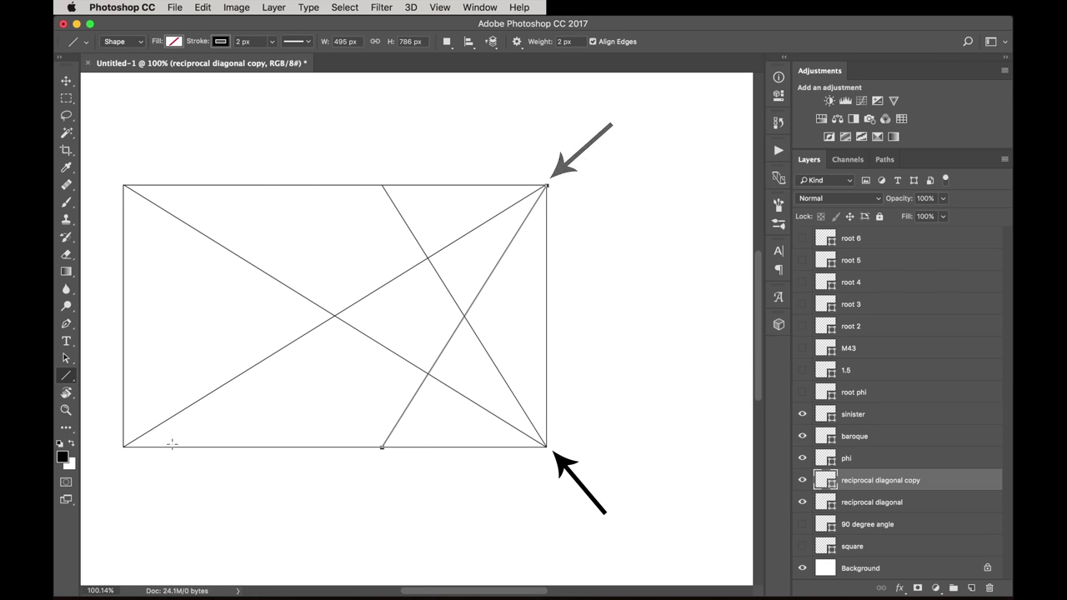
Copy both reciprocal diagonals to the rectangle's left end so they start from its two left corners.
shift+click(917, 501)
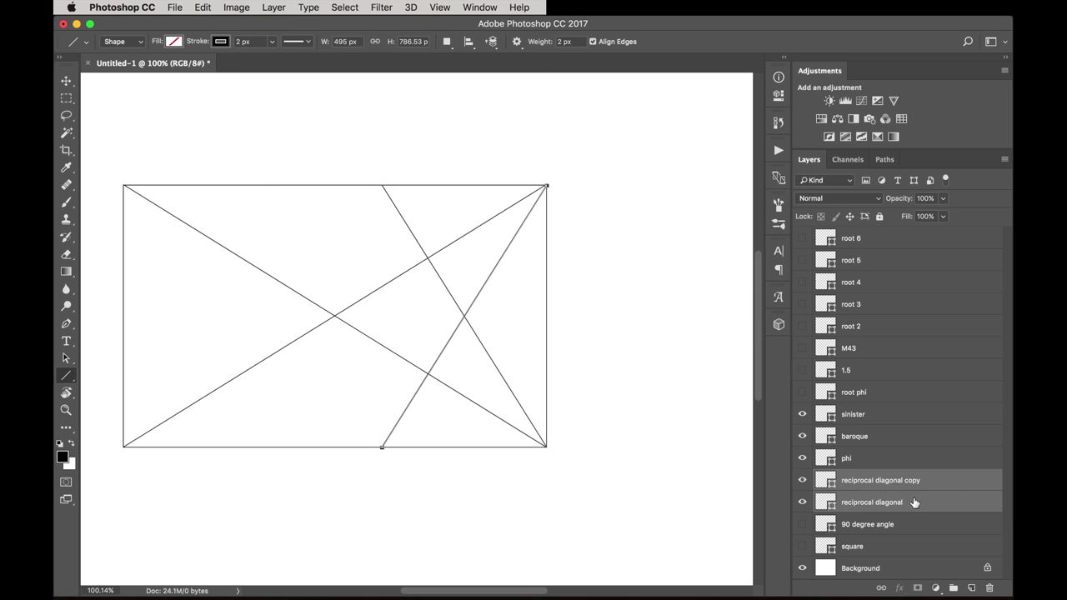
key(v)
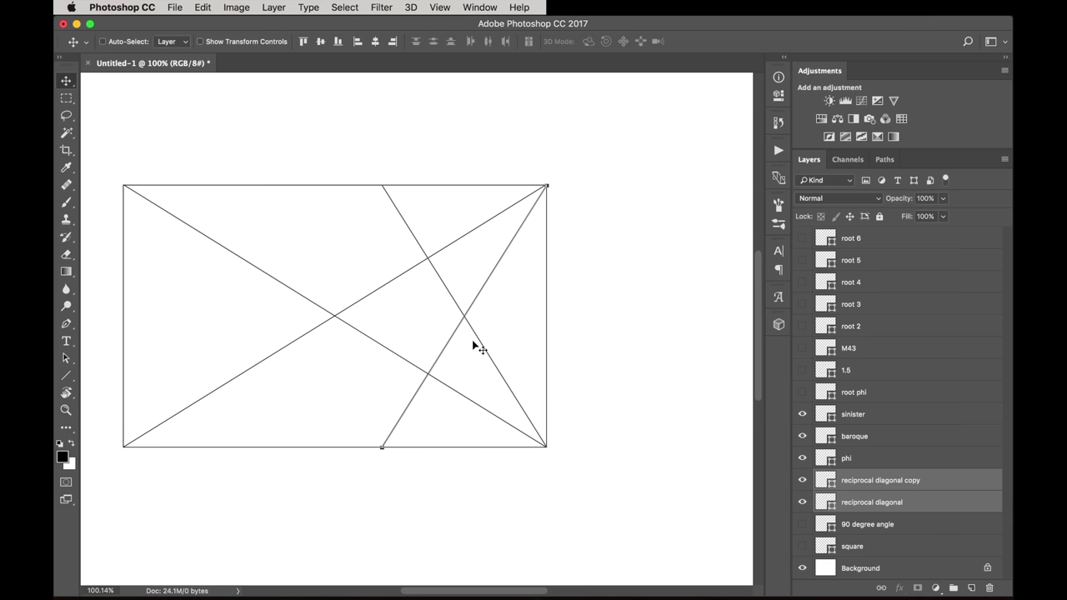
drag(475, 344, 219, 344)
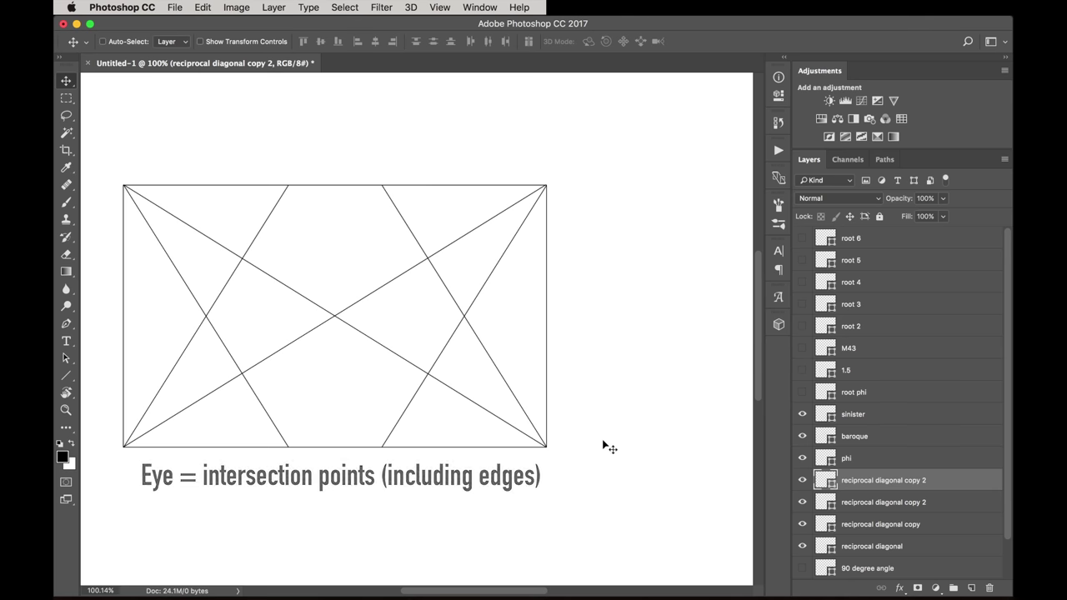
Draw a 2 px vertical line through the right-hand diagonal intersections and place a copy of it in the rectangle's left half.
key(u)
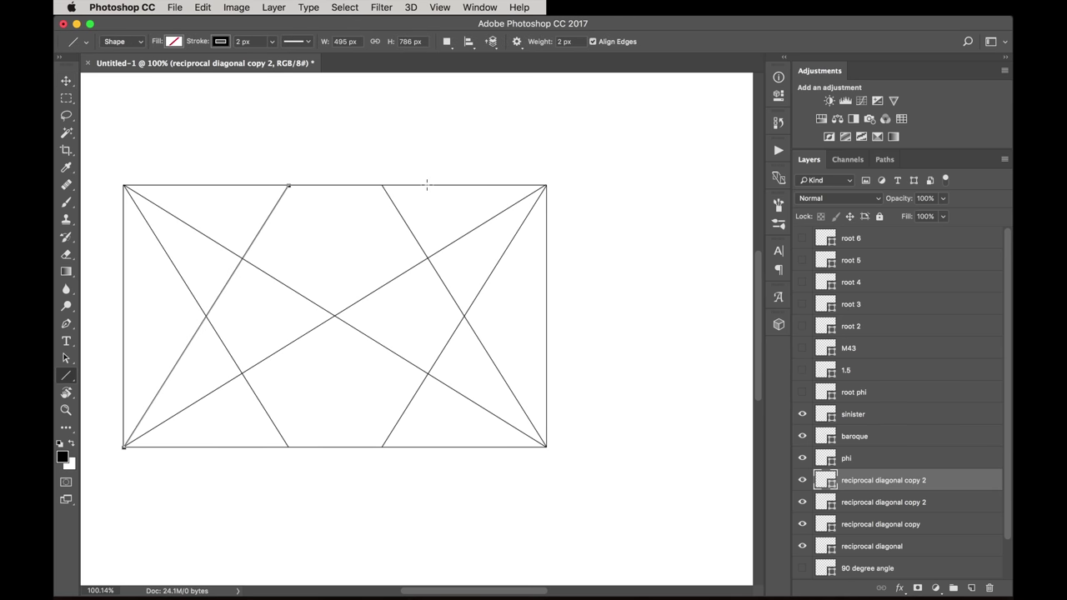
drag(426, 185, 426, 447)
key(v)
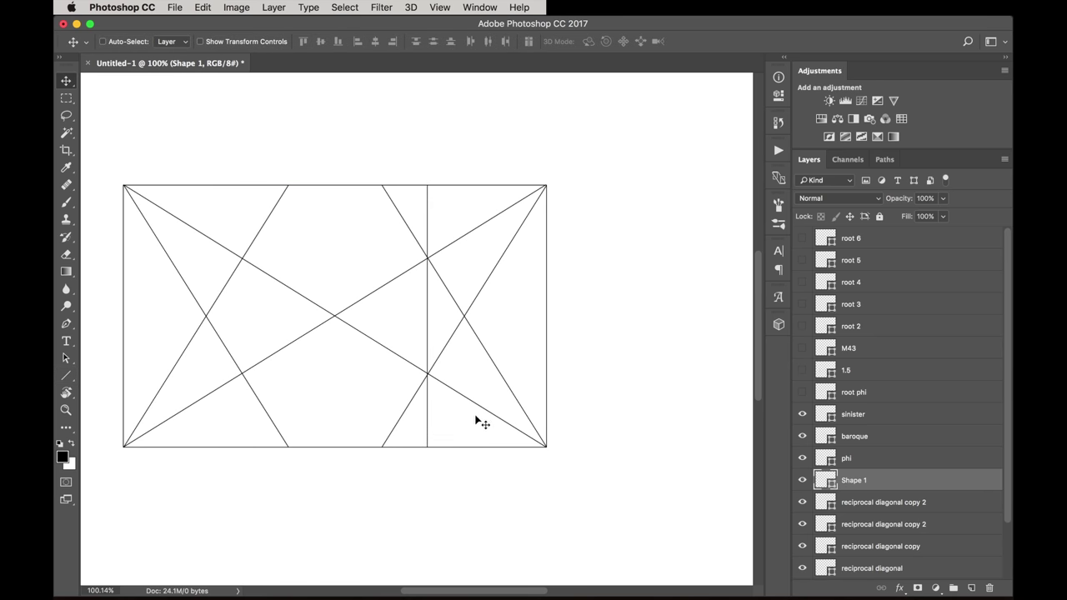
alt+drag(442, 424, 305, 418)
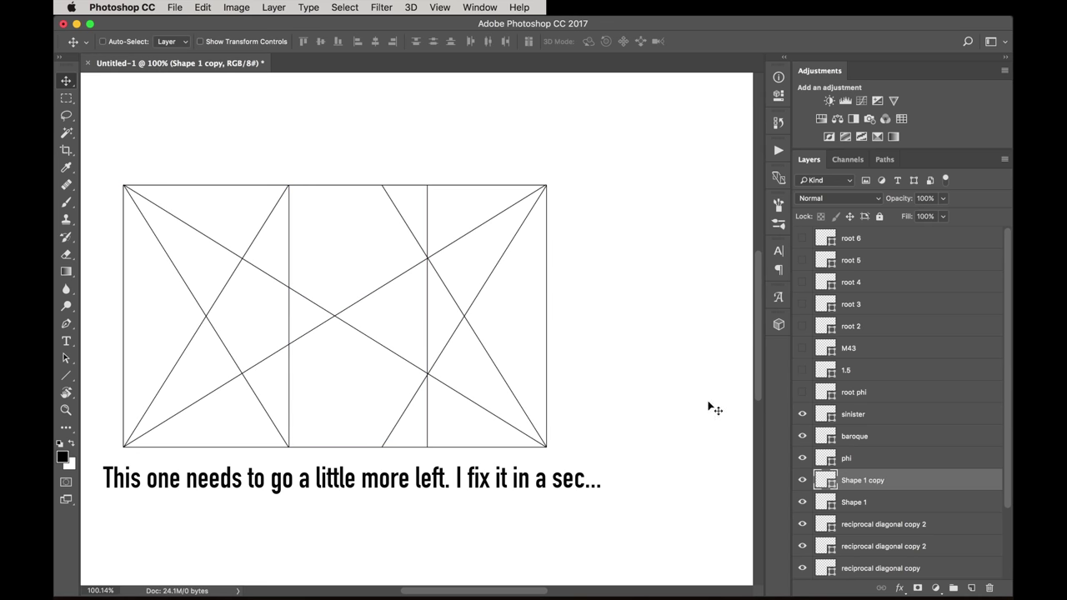
Draw a 2 px horizontal line across the rectangle's full width and move it up to the upper diagonal intersections.
key(u)
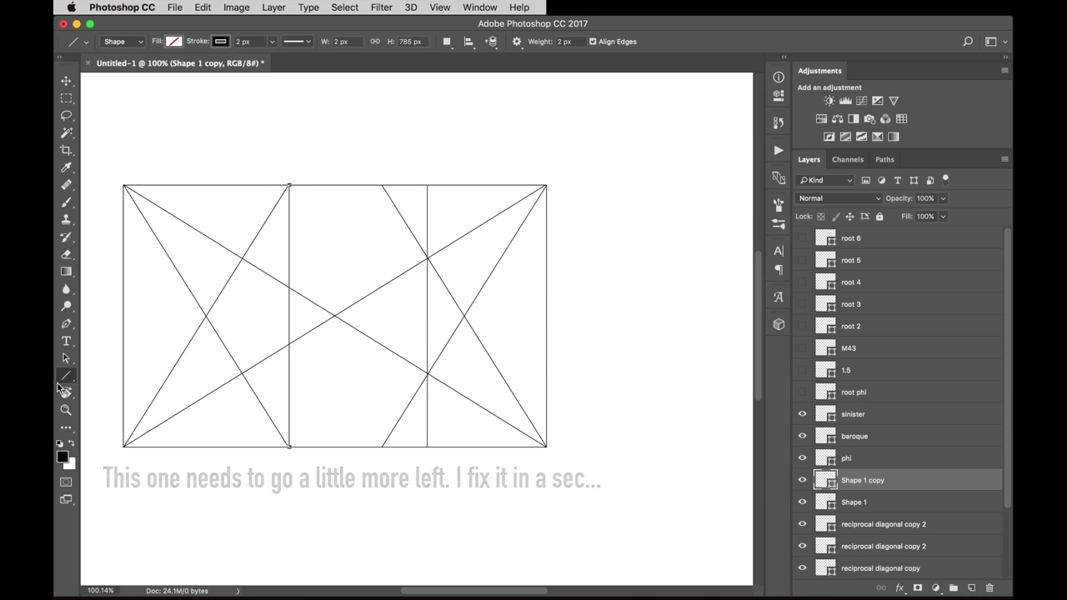
drag(123, 272, 546, 265)
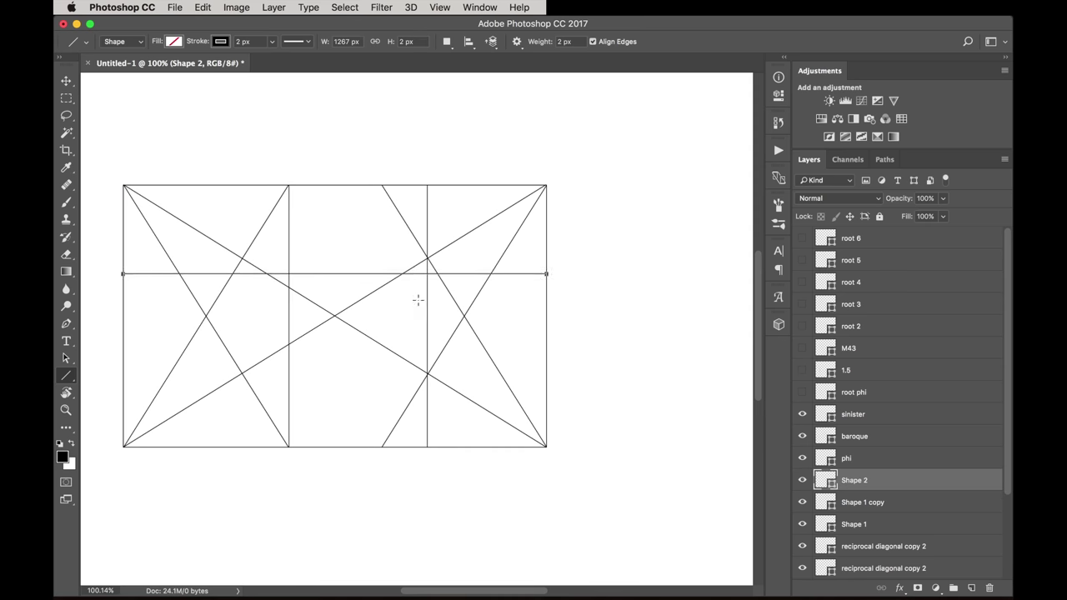
key(v)
drag(388, 312, 393, 305)
Nudge the right-hand vertical line slightly to the right so it passes exactly through the diagonal intersections.
scroll(393, 305, up, 5)
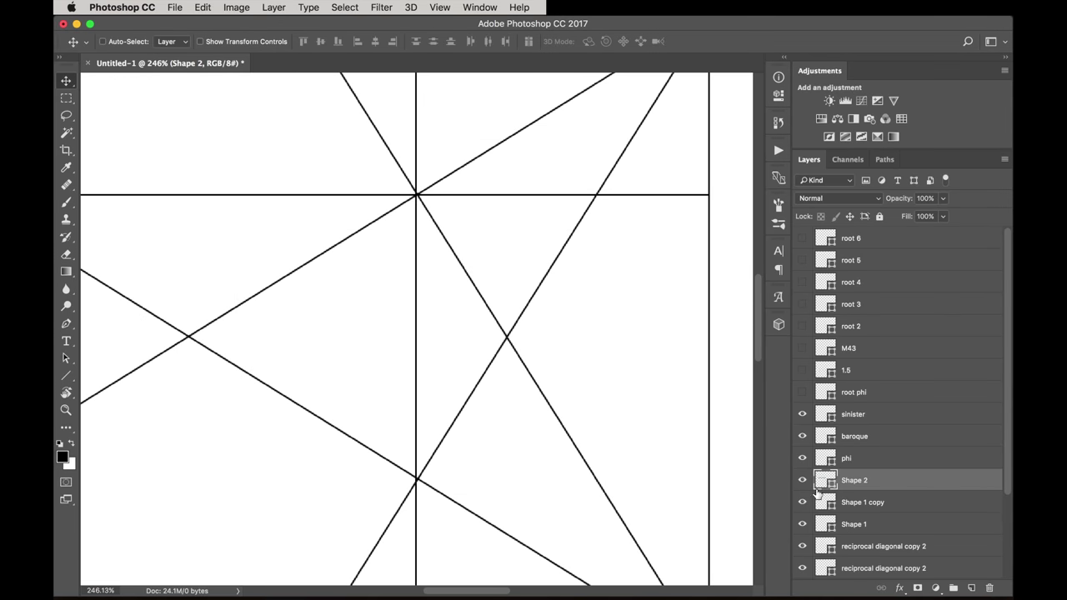
click(847, 525)
key(Right)
key(Right)
Move the copied vertical line left onto the left-hand intersections of the main and reciprocal diagonals.
scroll(416, 354, left, 5)
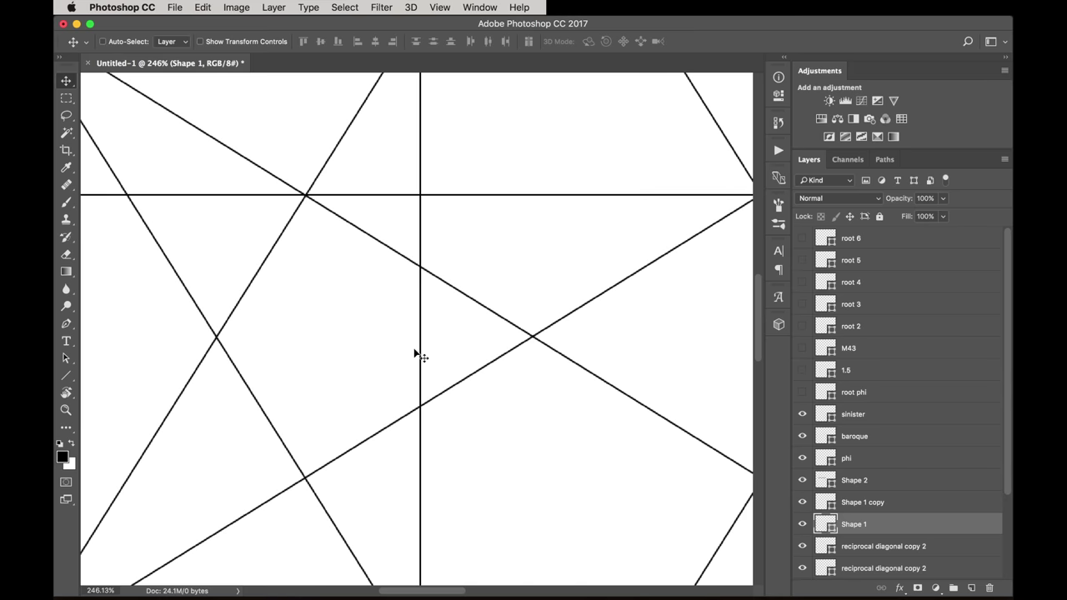
scroll(416, 354, down, 3)
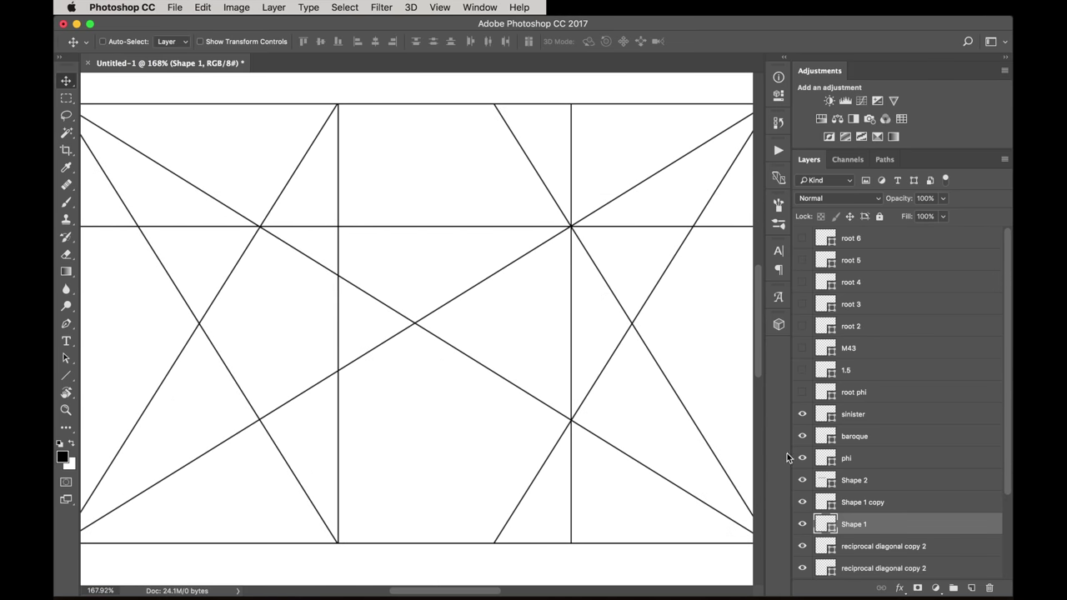
click(863, 501)
drag(457, 393, 379, 385)
scroll(278, 277, up, 2)
scroll(278, 278, down, 4)
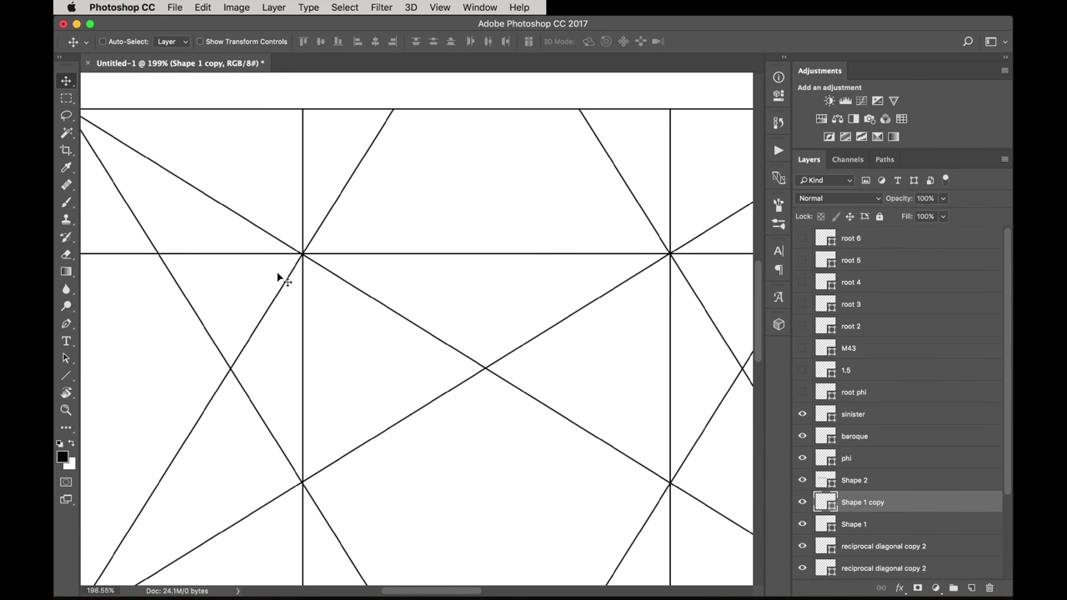
scroll(278, 275, down, 1)
right_click(279, 275)
click(341, 483)
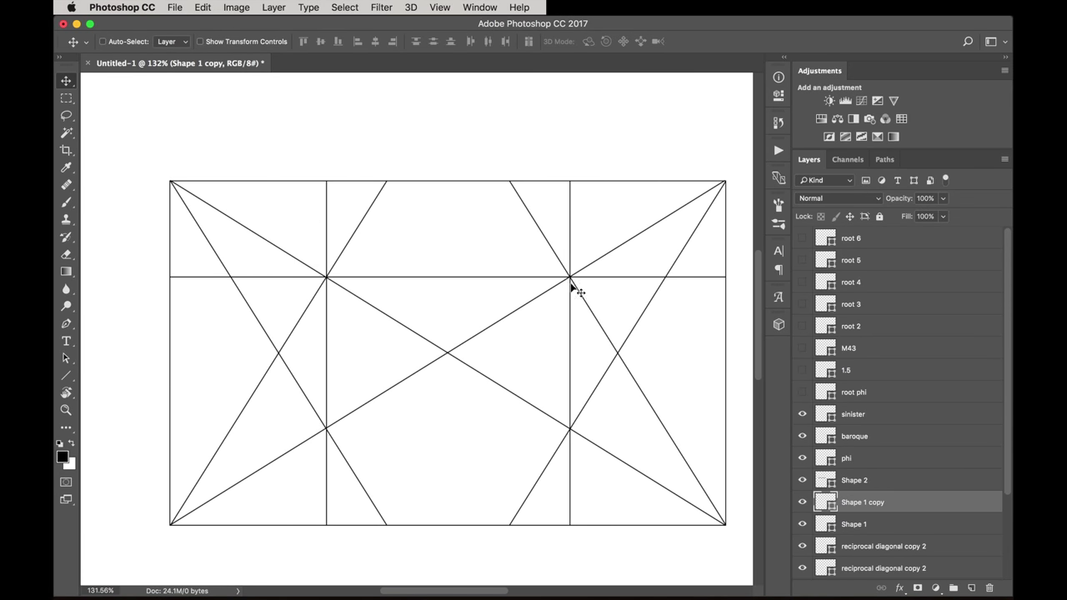
Copy the horizontal line straight down onto the lower diagonal intersections and check its alignment.
key(alt+bracketright)
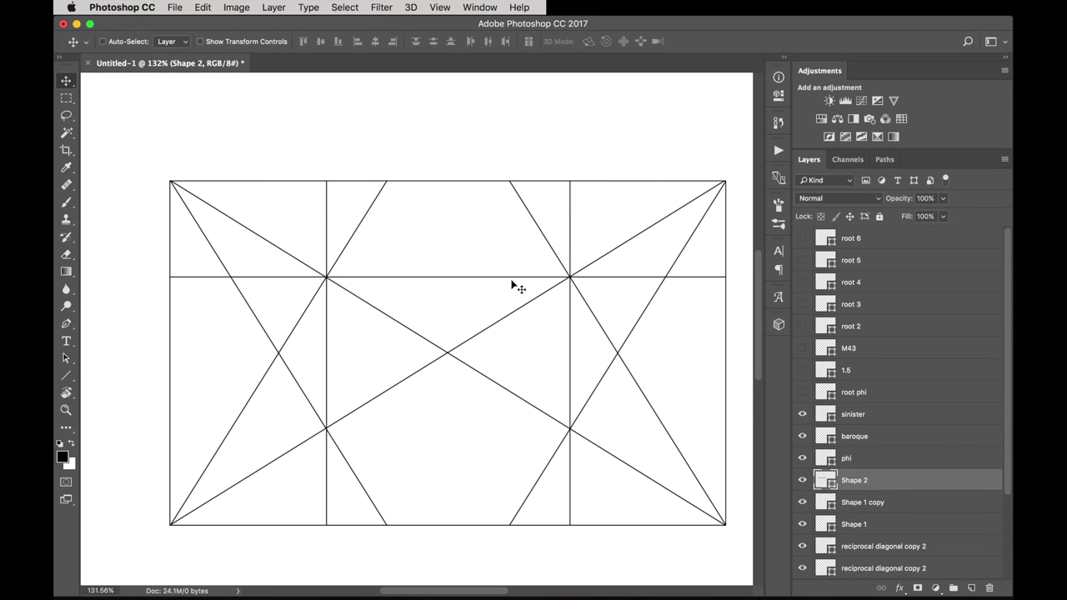
drag(402, 273, 409, 427)
scroll(308, 419, up, 5)
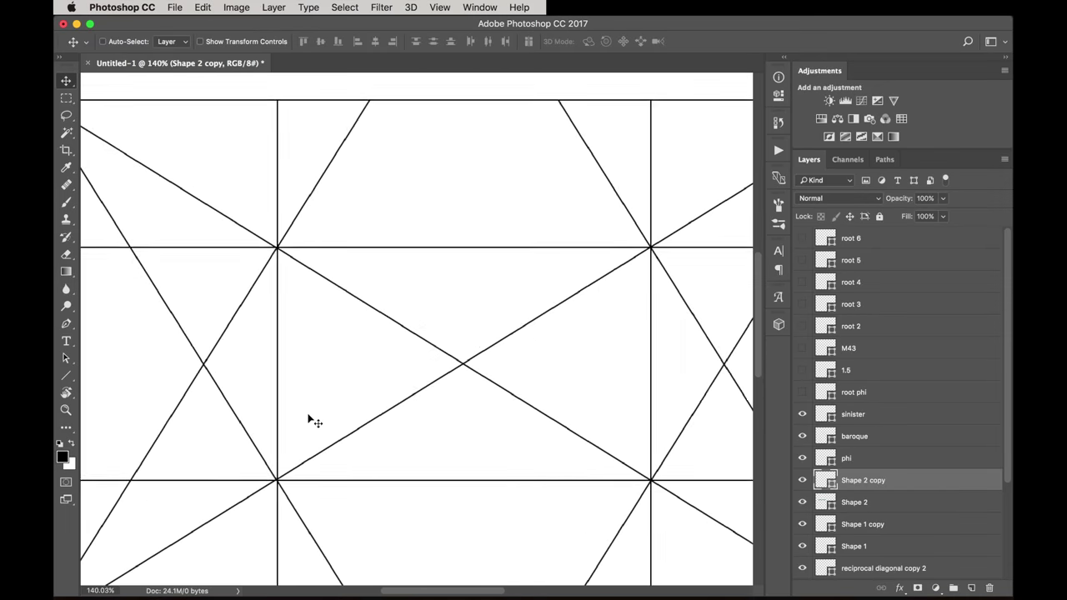
scroll(309, 419, up, 1)
click(806, 501)
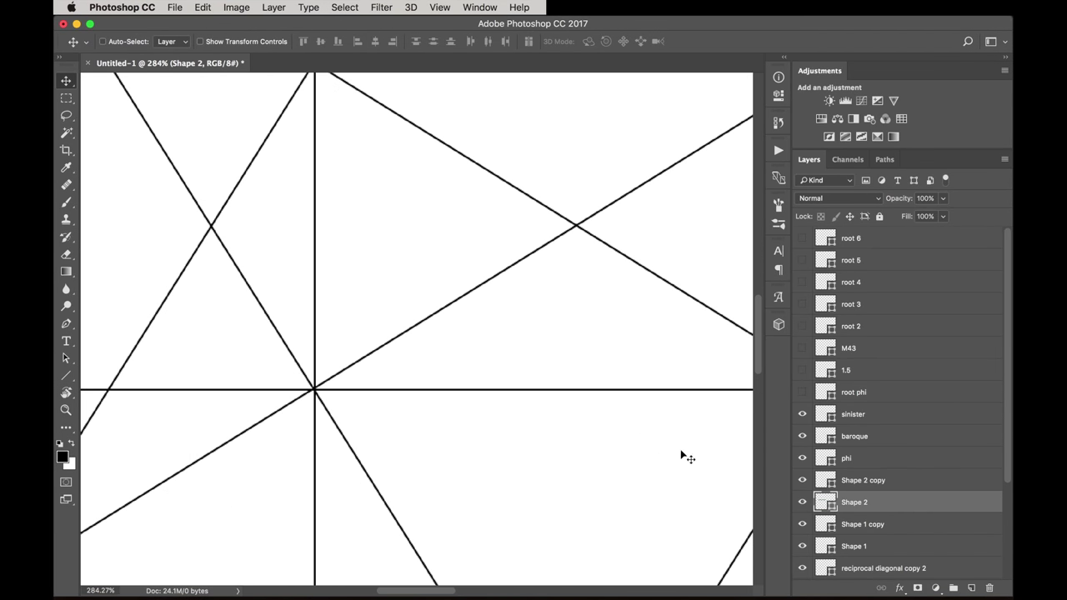
scroll(478, 414, down, 3)
scroll(478, 413, down, 2)
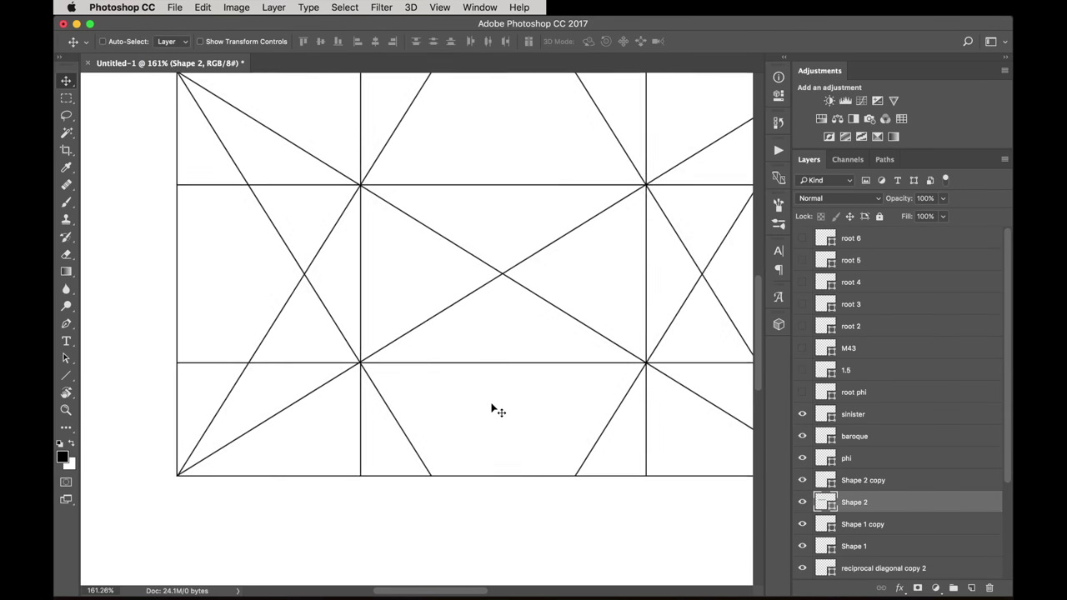
scroll(578, 404, down, 1)
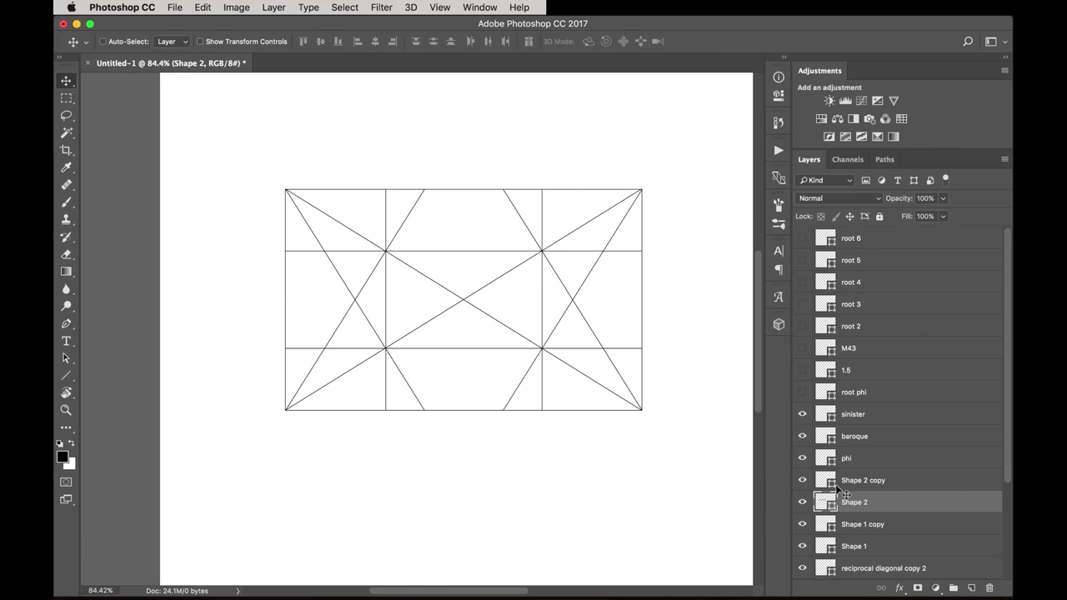
Group the four vertical and horizontal line layers, name the group "horizontals and verticals", and set its opacity to 30%.
click(881, 488)
scroll(881, 488, down, 3)
shift+click(882, 483)
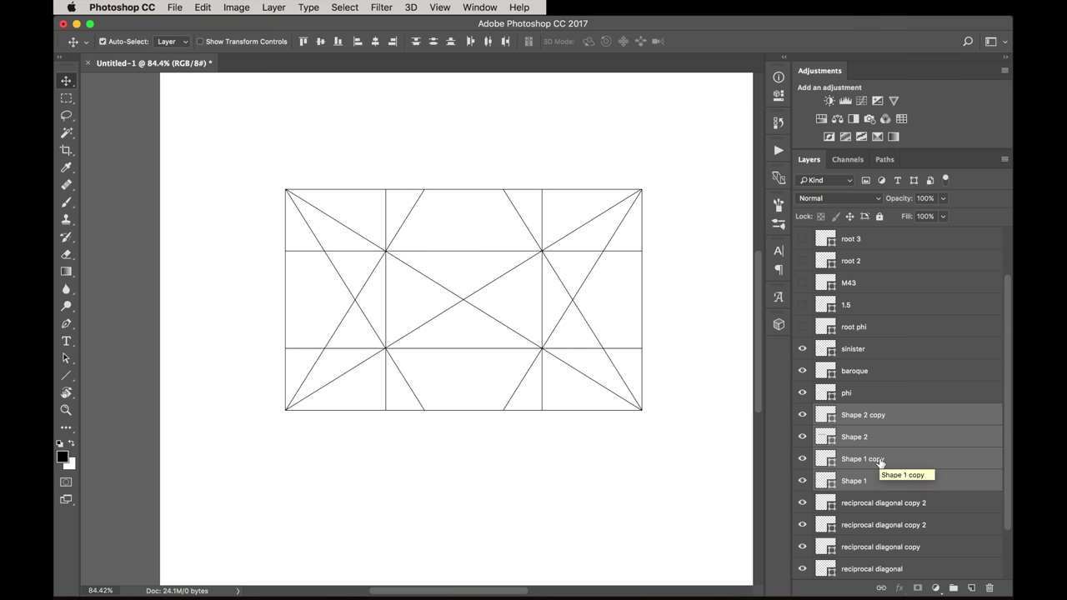
key(super+g)
double_click(851, 417)
text(horizontals an)
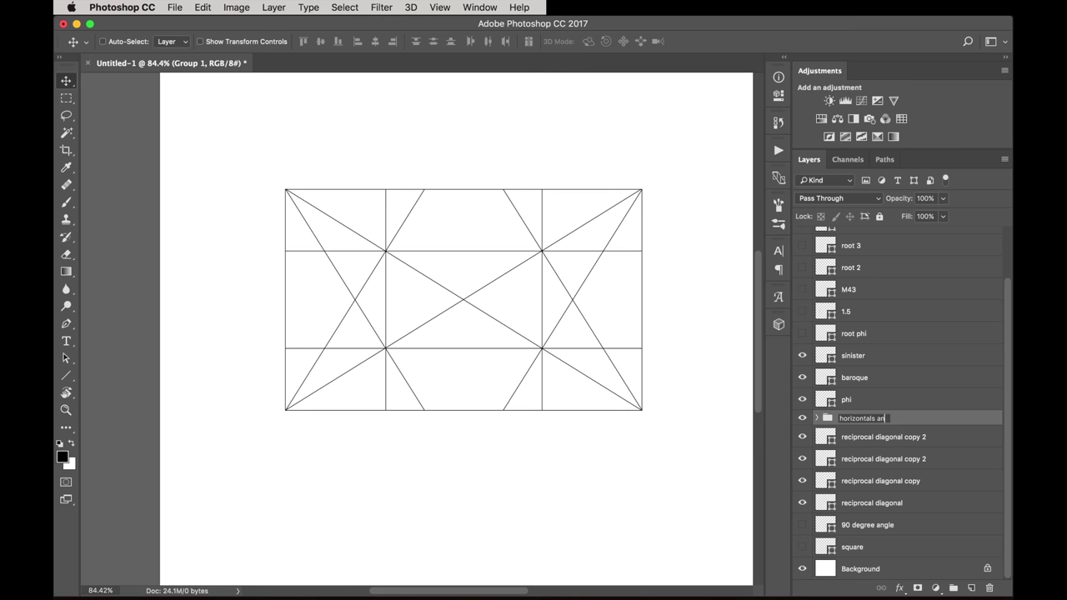
text(d verticals)
key(Return)
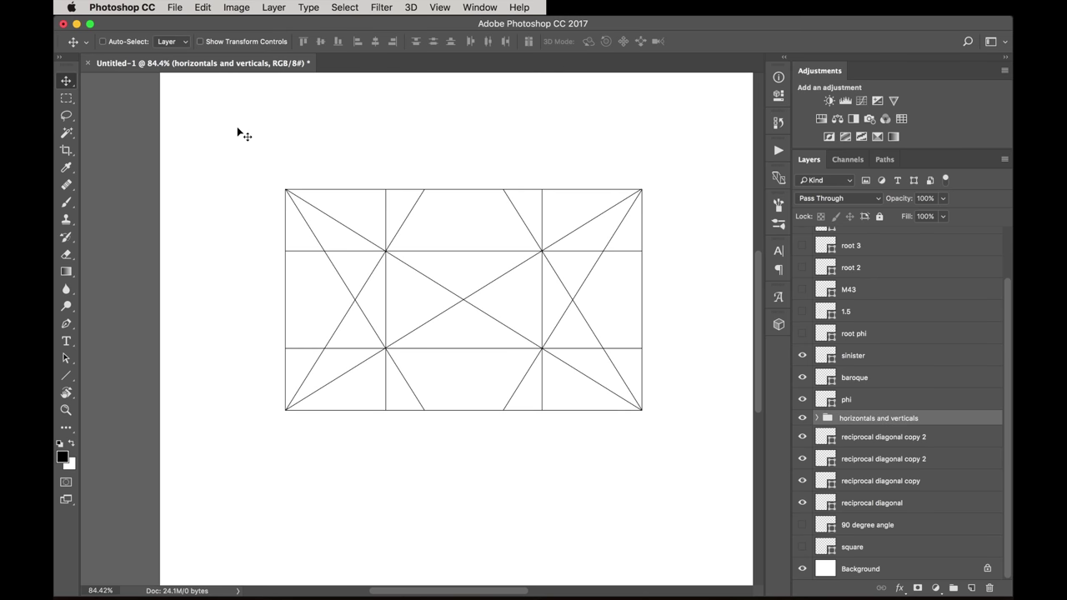
key(v)
key(3)
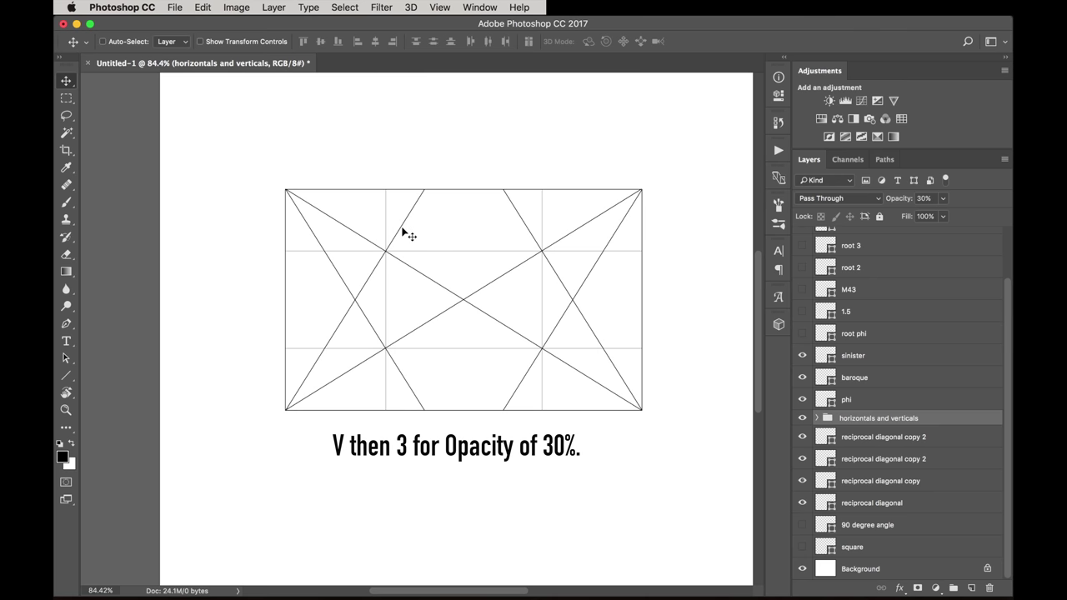
Examine the phi rectangle's grid, comparing the faint horizontals and verticals with the diagonals and reciprocal diagonals.
scroll(402, 232, up, 1)
scroll(402, 233, up, 1)
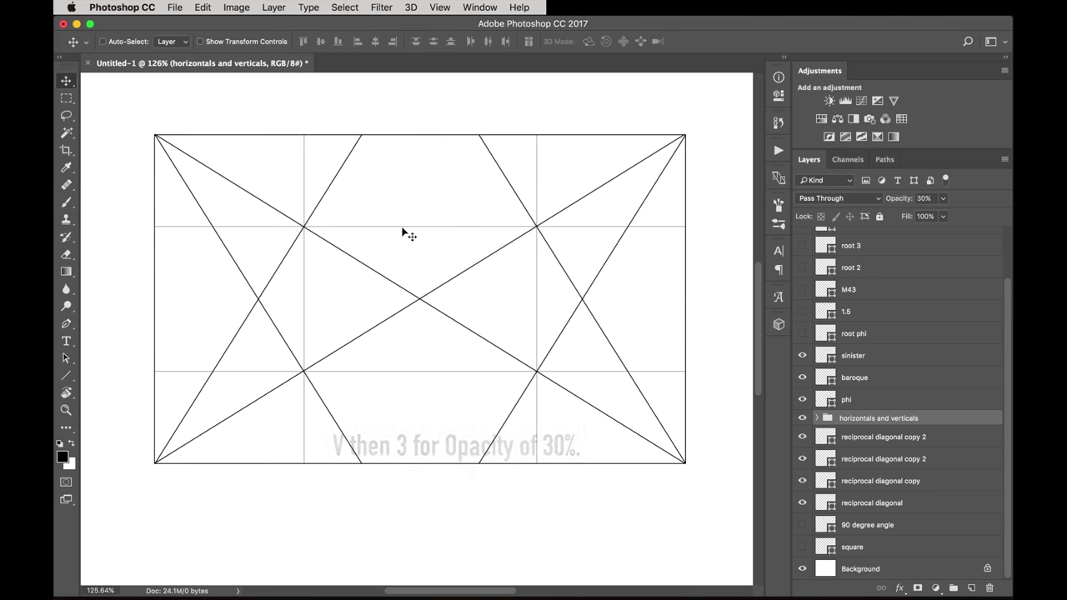
scroll(452, 274, down, 1)
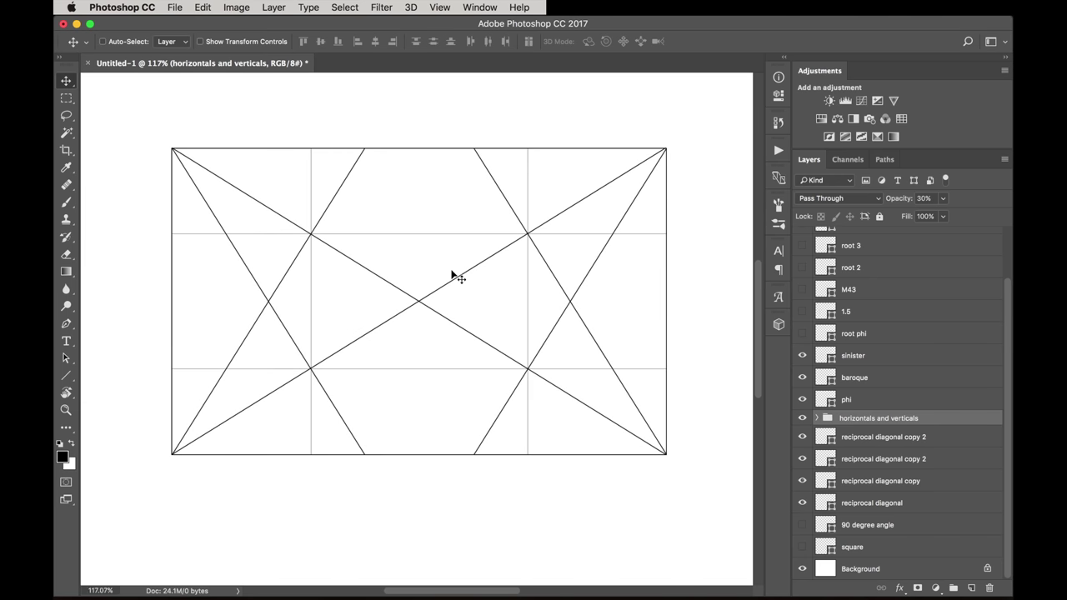
scroll(452, 275, down, 2)
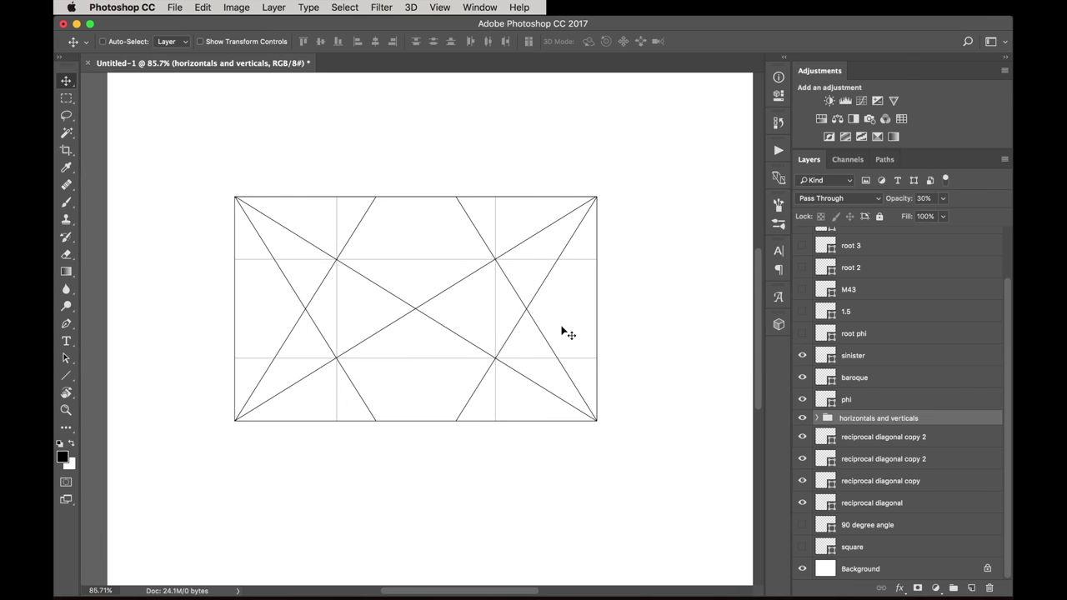
scroll(562, 330, up, 2)
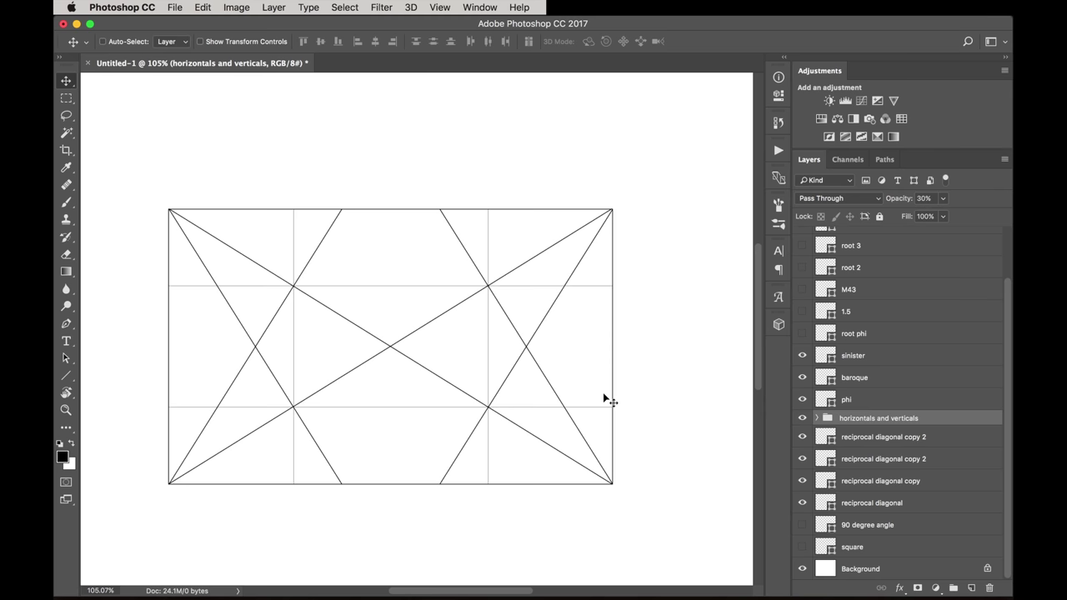
scroll(607, 399, down, 1)
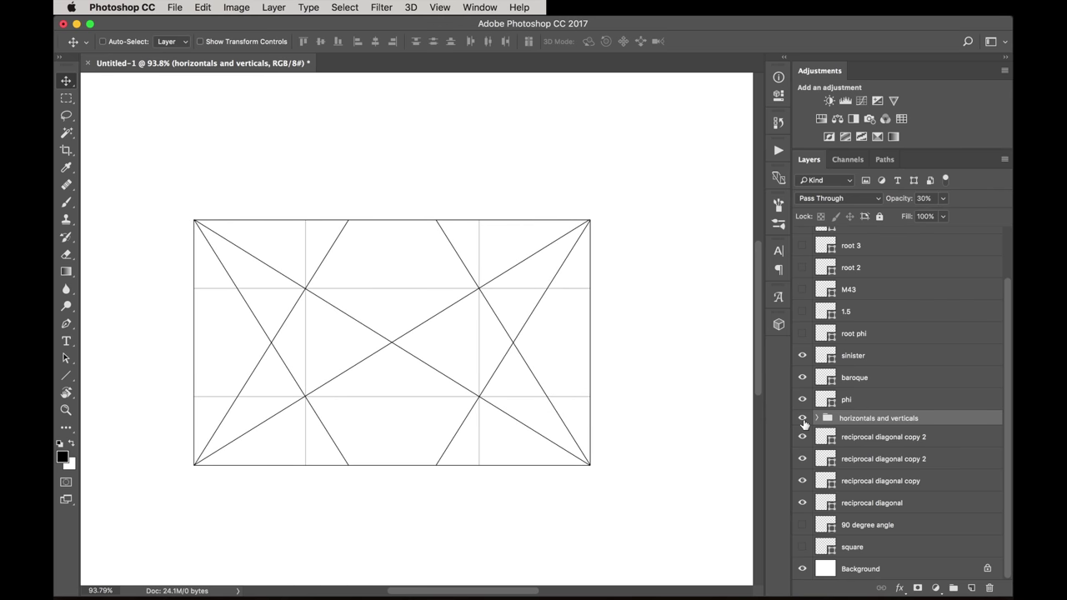
scroll(838, 332, up, 1)
scroll(843, 328, down, 1)
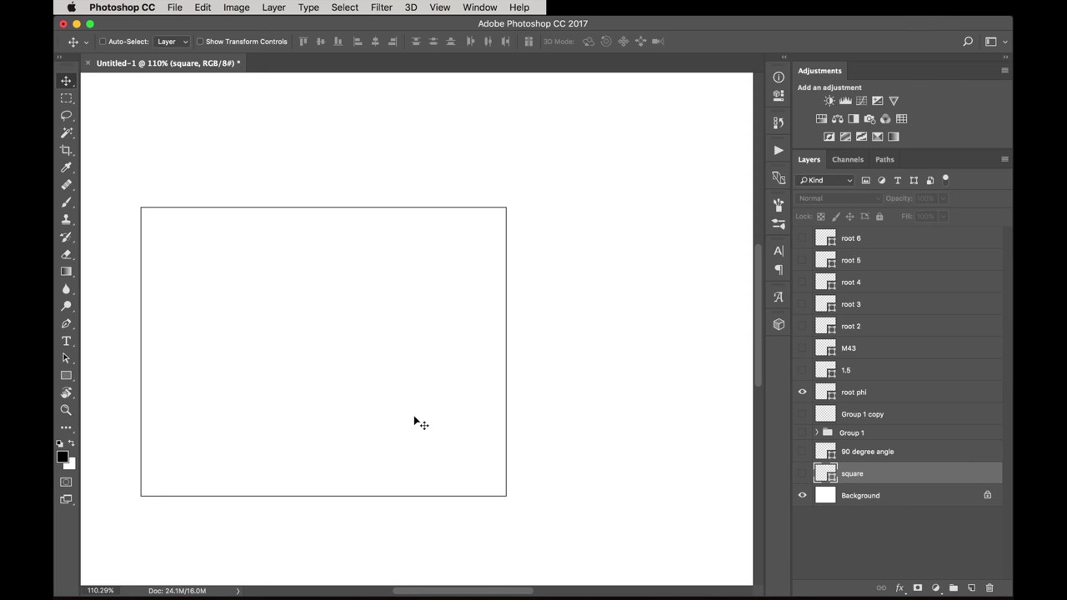
Draw a 2 px diagonal line across the root phi rectangle from its lower-left corner to its upper-right corner.
scroll(414, 419, up, 2)
scroll(414, 418, left, 3)
scroll(414, 418, down, 1)
click(871, 393)
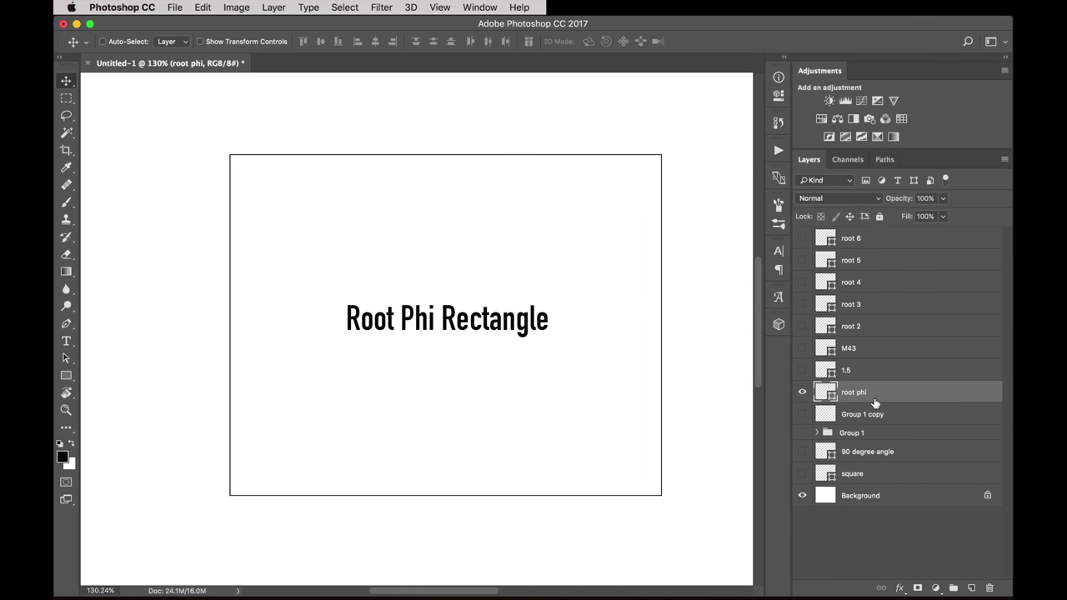
drag(65, 382, 116, 433)
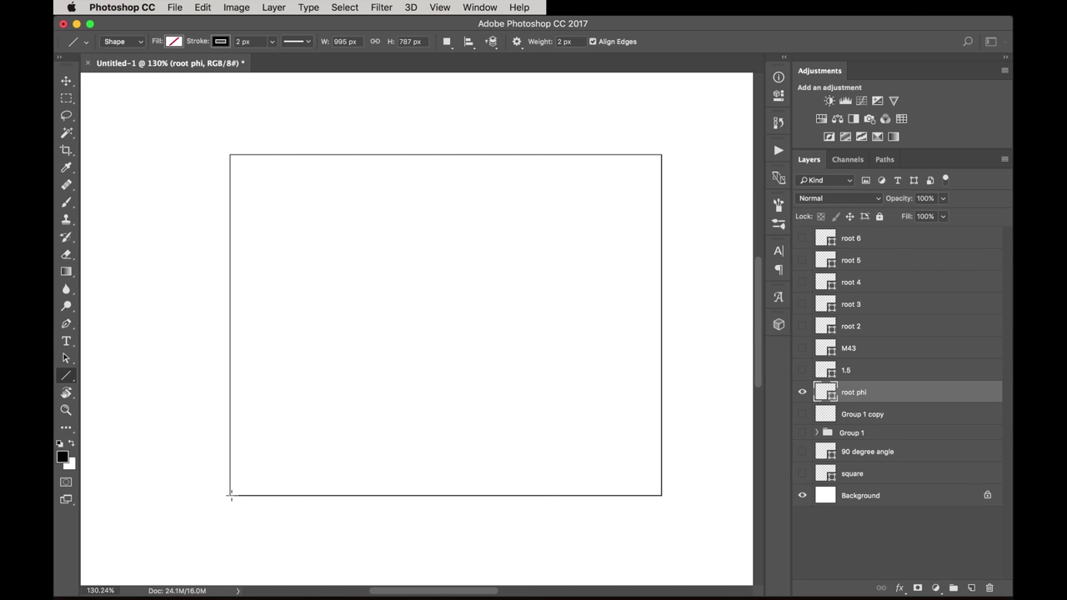
drag(230, 496, 661, 155)
Duplicate the root phi diagonal and flip the copy to form the opposite diagonal.
key(super+j)
key(super+t)
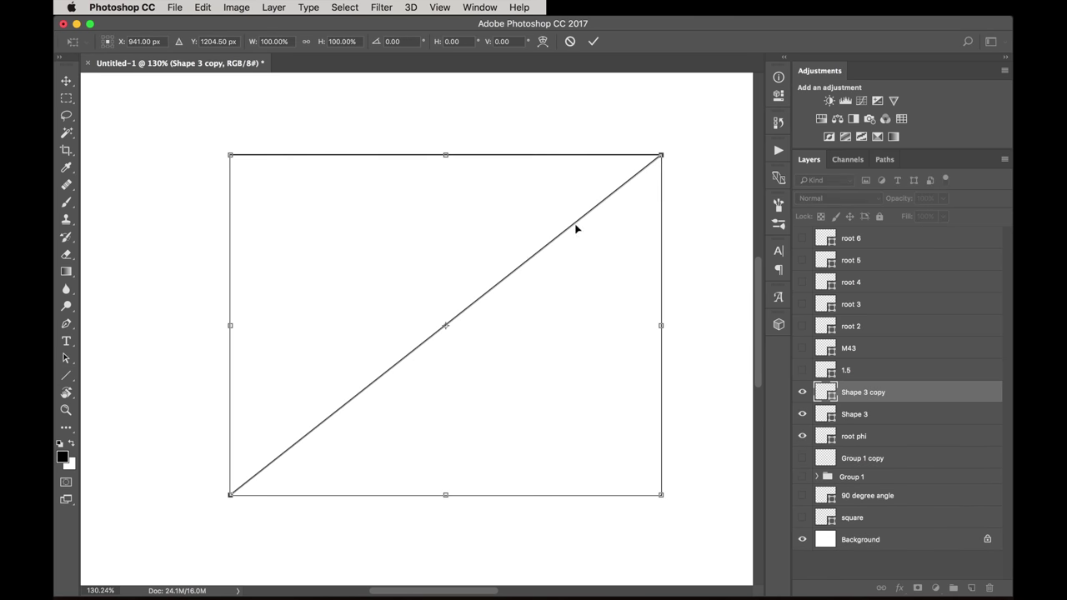
right_click(502, 314)
click(540, 487)
key(Return)
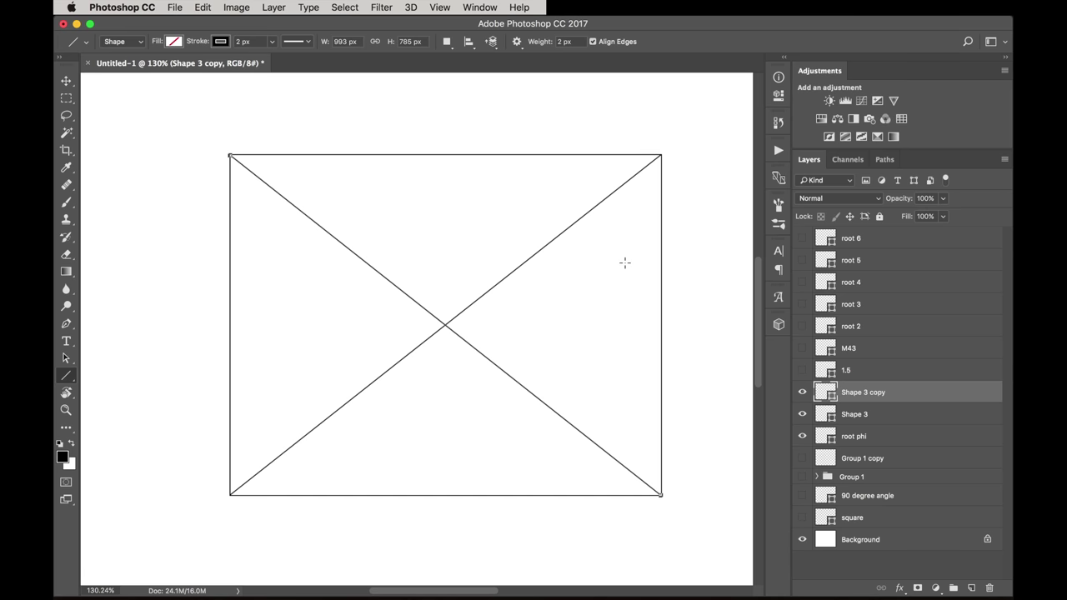
Make the square layer visible inside the root phi rectangle, leaving the 90 degree angle layer hidden.
scroll(625, 262, right, 3)
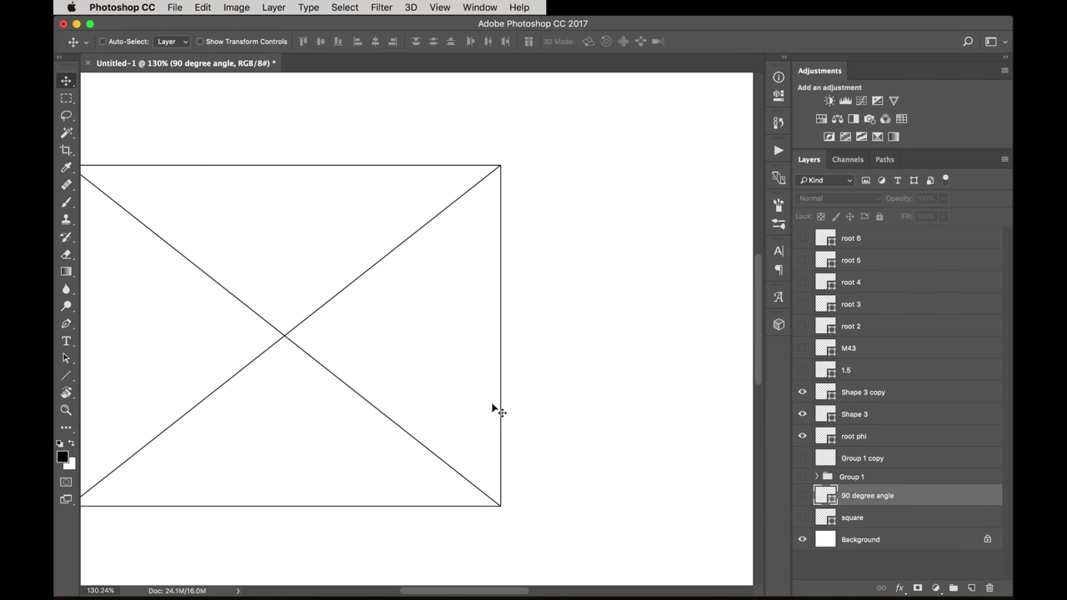
scroll(493, 409, down, 5)
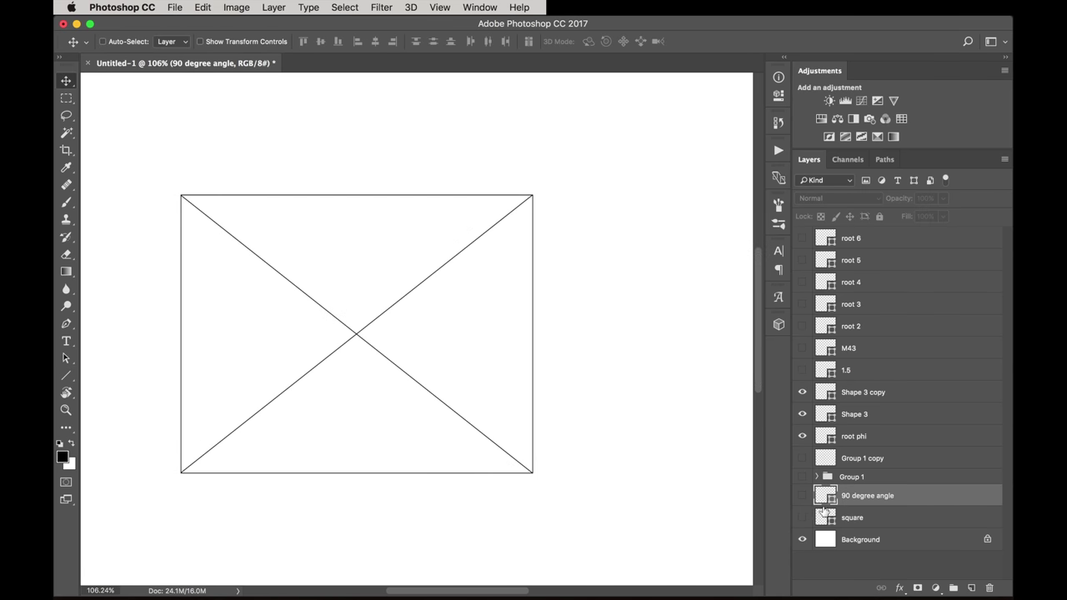
click(802, 496)
click(801, 496)
click(811, 518)
click(802, 523)
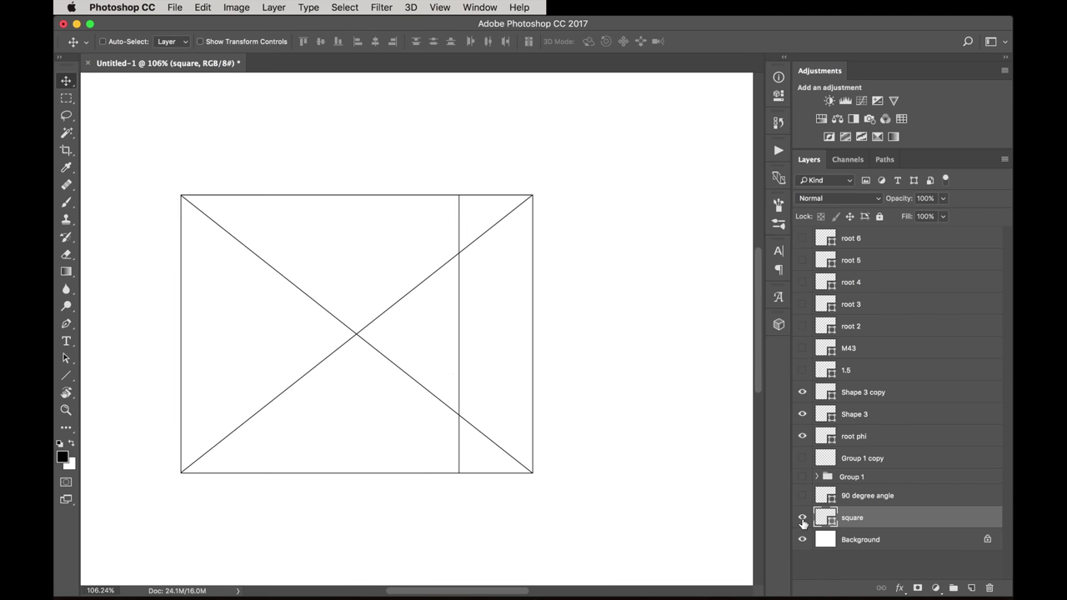
Copy the square and rotate it so one side lies on the rising diagonal and another meets the rectangle's lower-right corner.
drag(400, 430, 617, 424)
key(ctrl+t)
drag(589, 347, 456, 484)
mouse_move(543, 166)
mouse_down()
mouse_move(445, 167)
mouse_move(489, 142)
mouse_move(471, 203)
mouse_move(476, 183)
mouse_move(528, 153)
mouse_up()
key(super+plus)
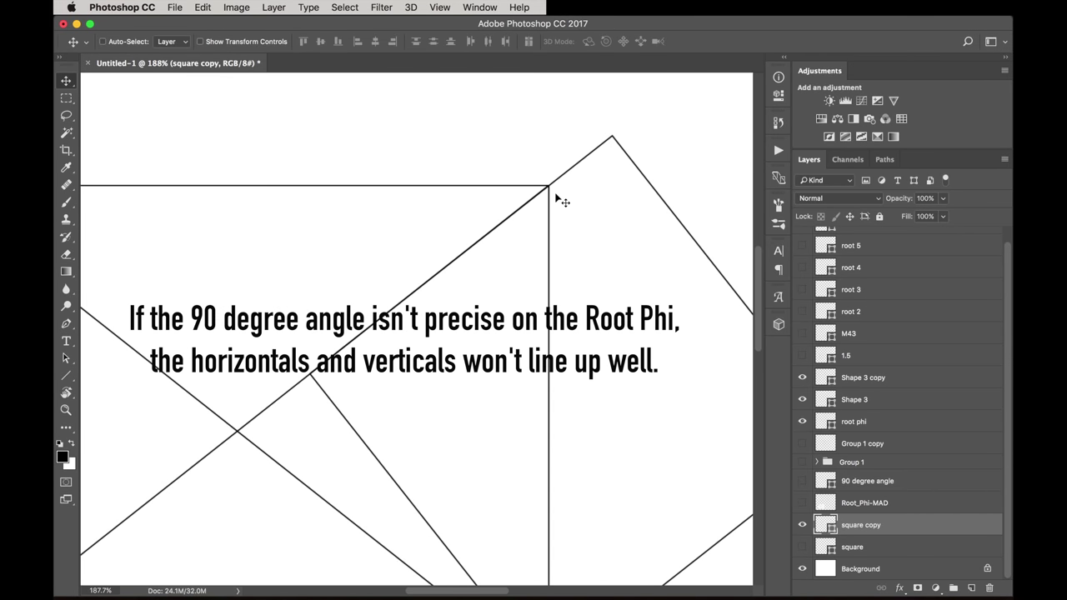
Check the rotated square's alignment and draw a 2 px reciprocal diagonal along its edge between the top side and lower-right corner.
scroll(556, 196, down, 3)
scroll(557, 196, left, 3)
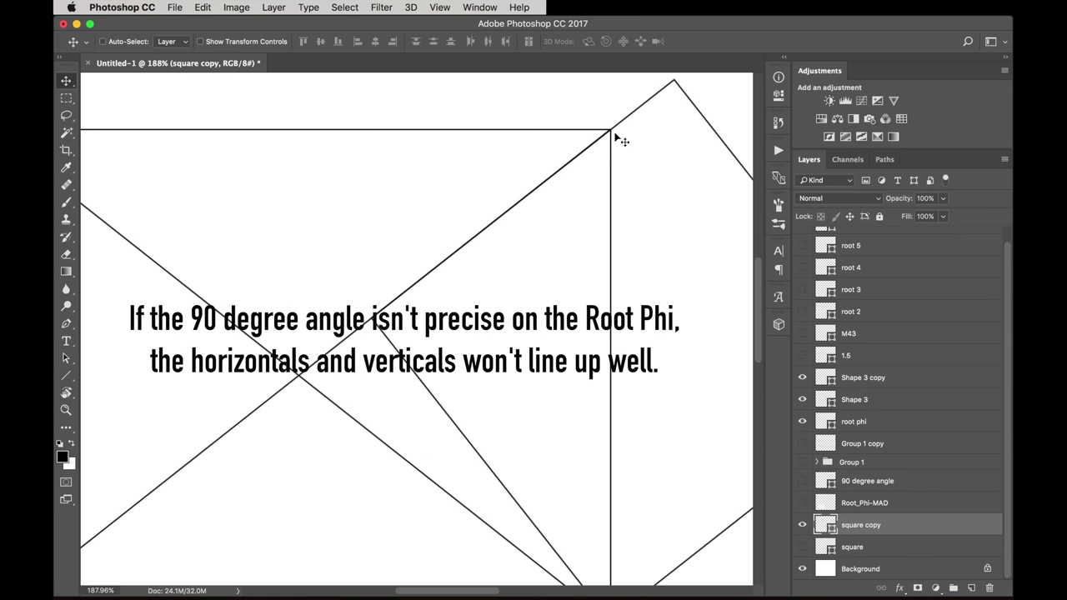
scroll(619, 138, down, 5)
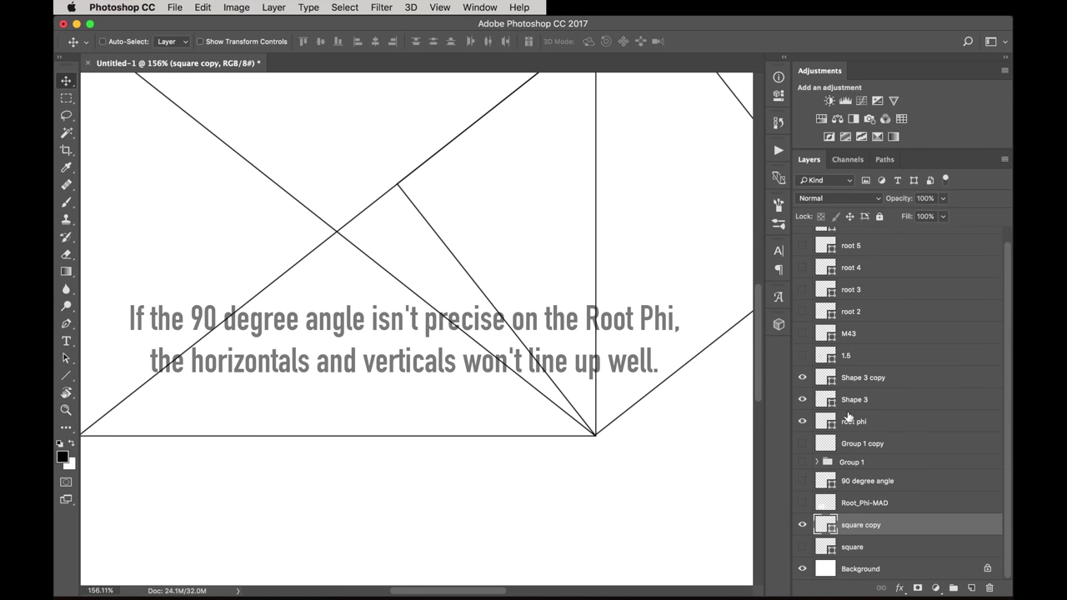
scroll(747, 448, up, 5)
scroll(567, 408, right, 1)
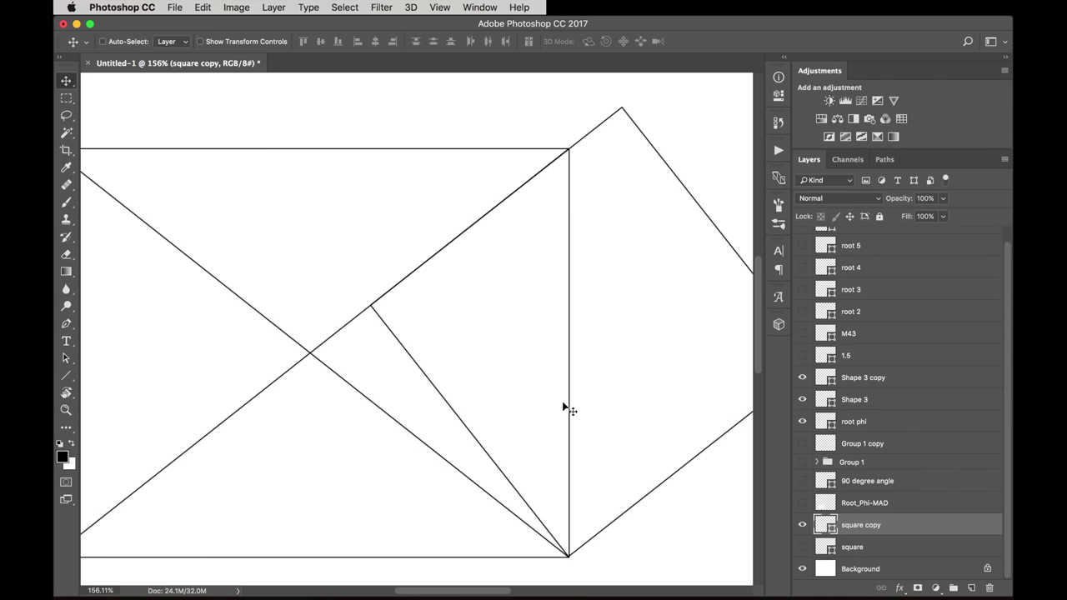
key(u)
drag(247, 149, 568, 555)
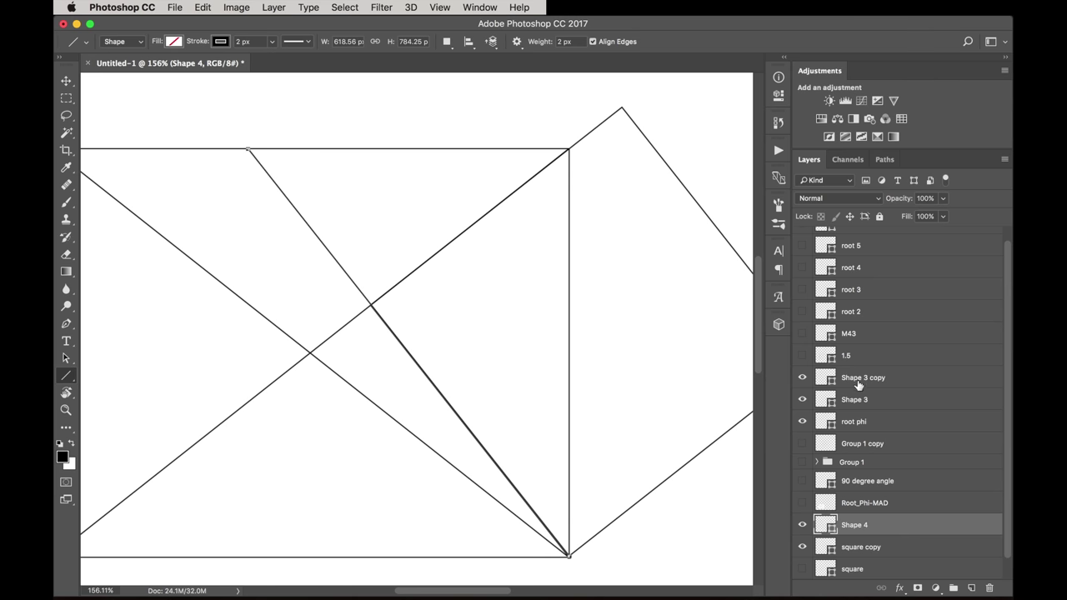
Flip the rotated square copy horizontally with Free Transform.
scroll(622, 417, down, 1)
scroll(621, 417, left, 5)
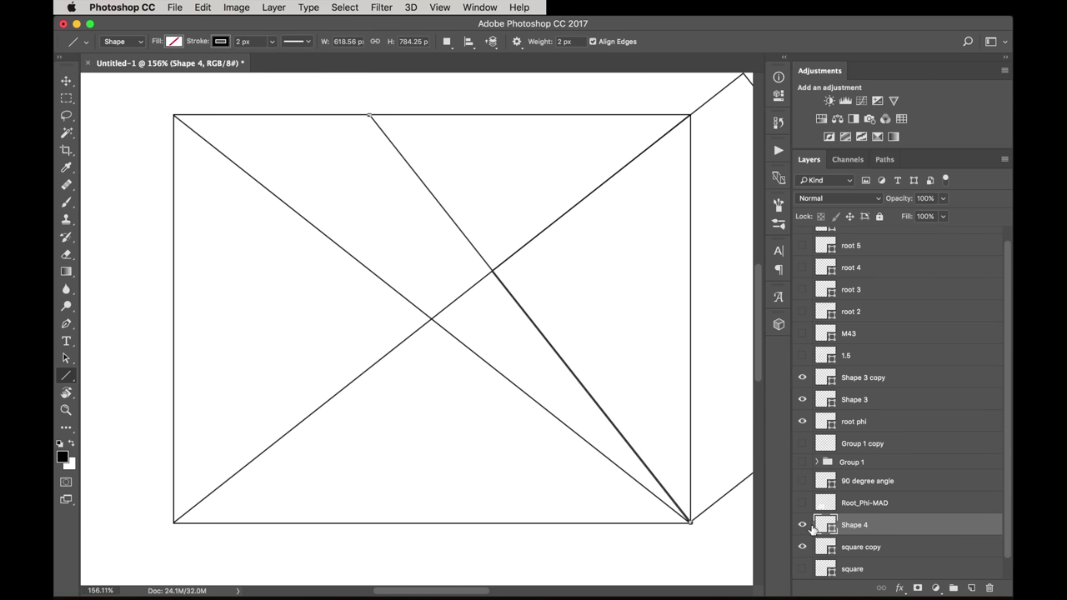
click(890, 549)
key(v)
scroll(493, 404, down, 2)
key(ctrl+t)
right_click(535, 398)
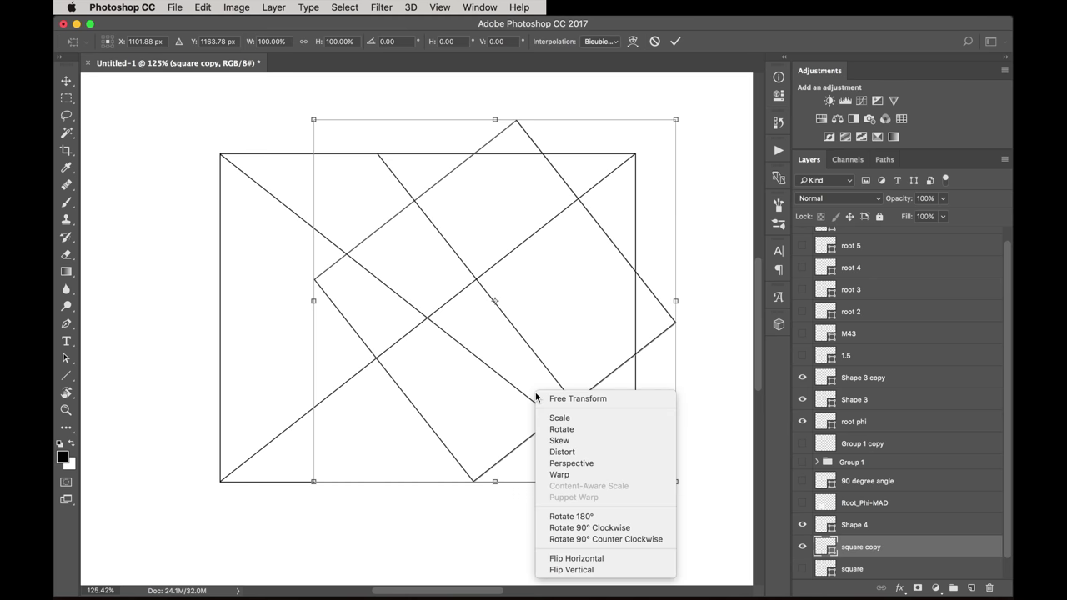
click(592, 556)
Move the flipped square so its sides align with the falling diagonal and the rectangle's lower-left corner, then apply the transform.
scroll(592, 556, up, 2)
drag(591, 555, 325, 504)
key(Right)
key(Right)
key(Right)
key(Right)
key(Right)
key(Right)
key(Right)
key(Right)
scroll(410, 298, down, 2)
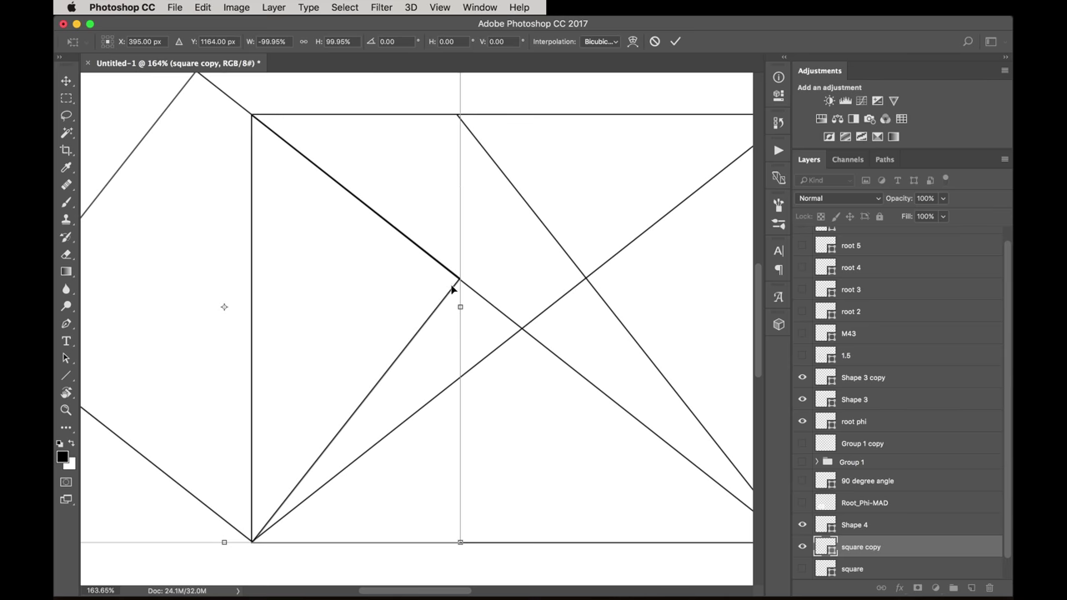
scroll(459, 190, down, 1)
click(675, 41)
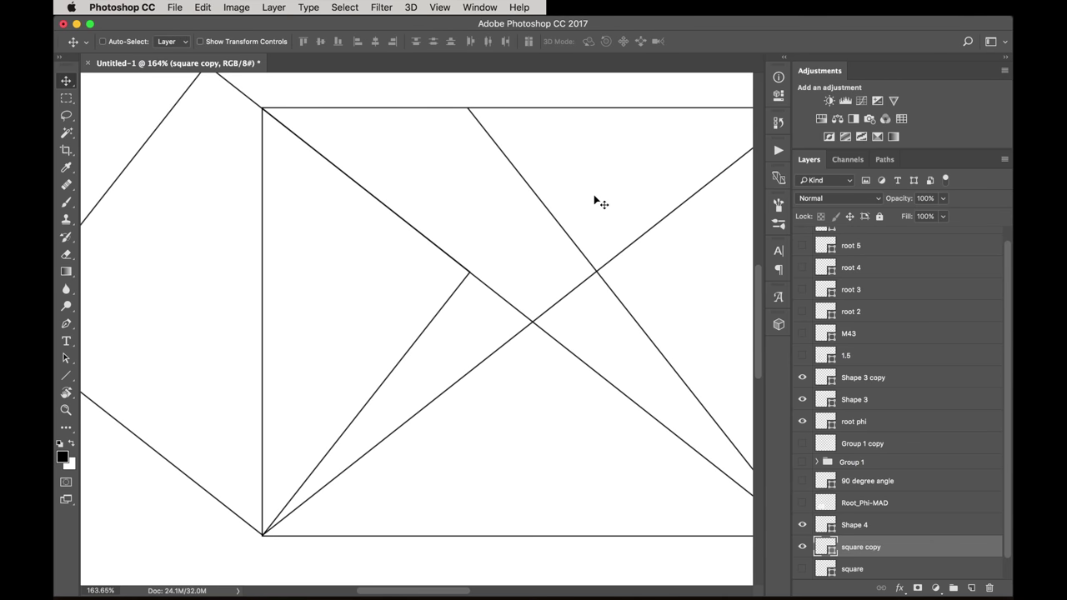
Draw a second 2 px reciprocal diagonal from the lower-left corner along the flipped square's edge to the rectangle's top side.
scroll(592, 201, down, 1)
click(890, 525)
key(u)
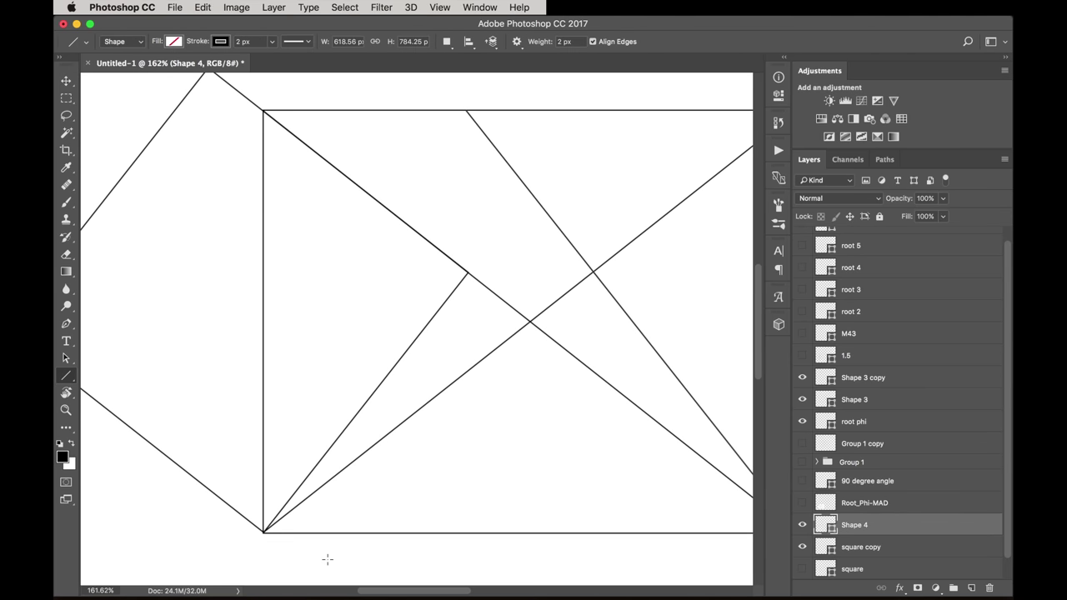
drag(262, 534, 583, 114)
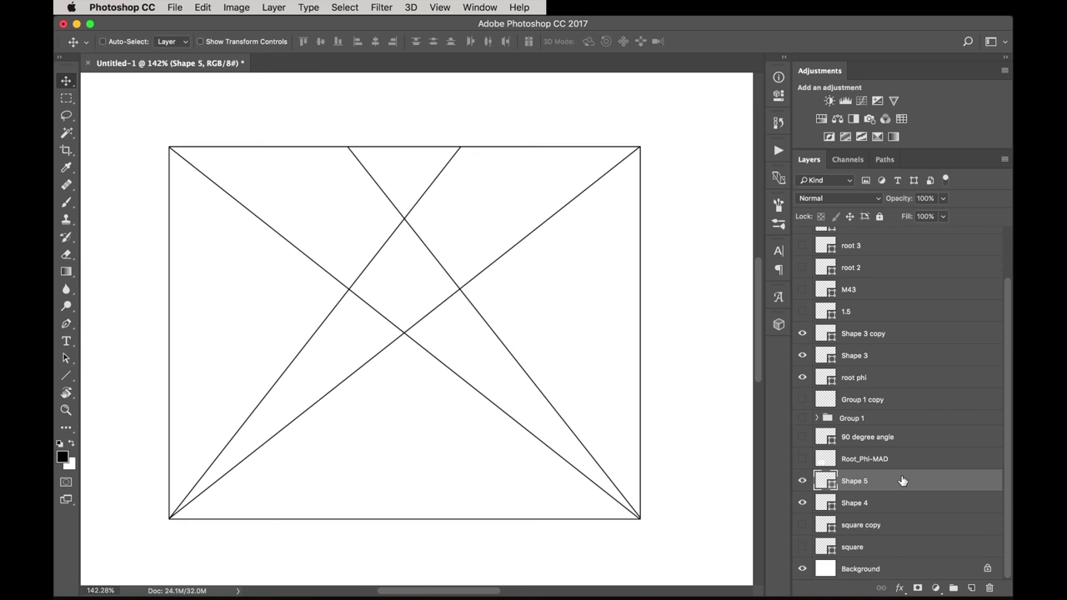
Duplicate the reciprocal diagonal that starts at the lower-left corner and flip the copy vertically.
key(super+j)
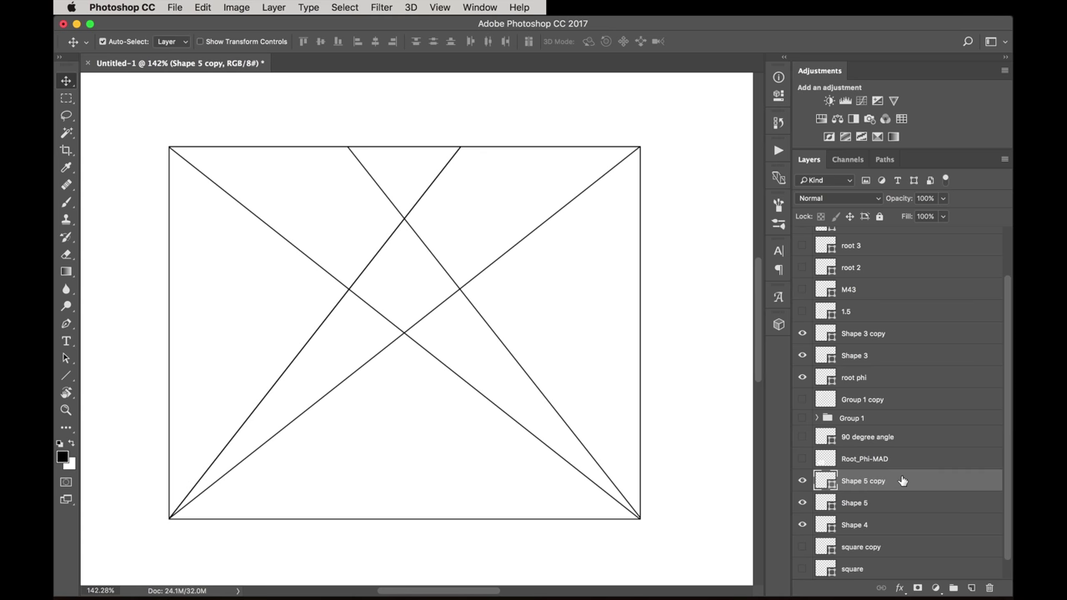
key(super+t)
key(Return)
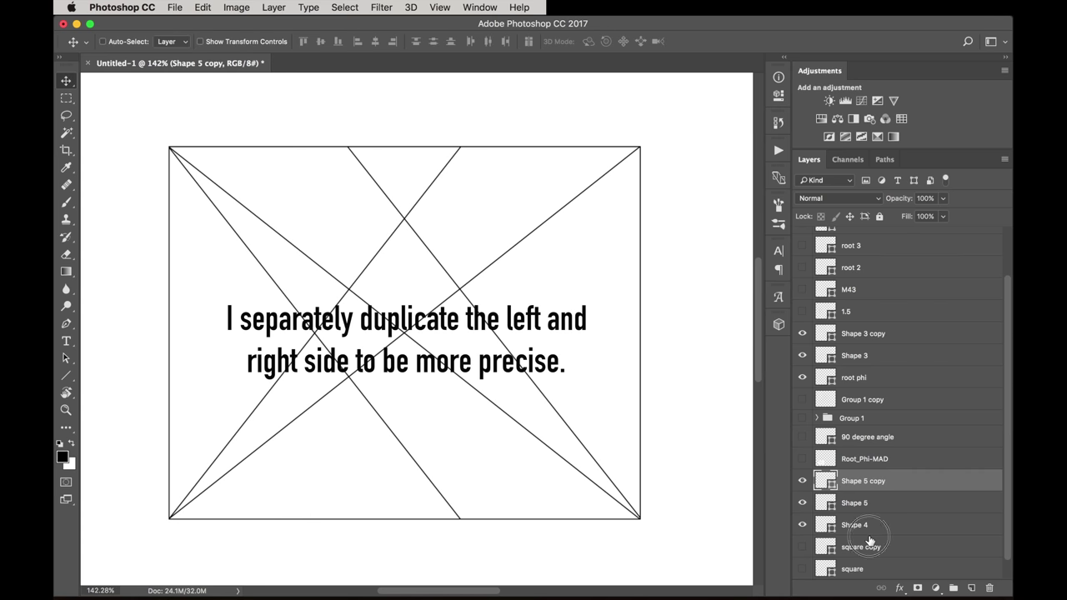
Duplicate the reciprocal diagonal that ends at the lower-right corner and flip the copy vertically.
click(865, 530)
key(super+j)
key(super+t)
key(Return)
Add a layer and draw two full-height 2 px vertical lines through the left and right reciprocal diagonal intersections.
click(879, 483)
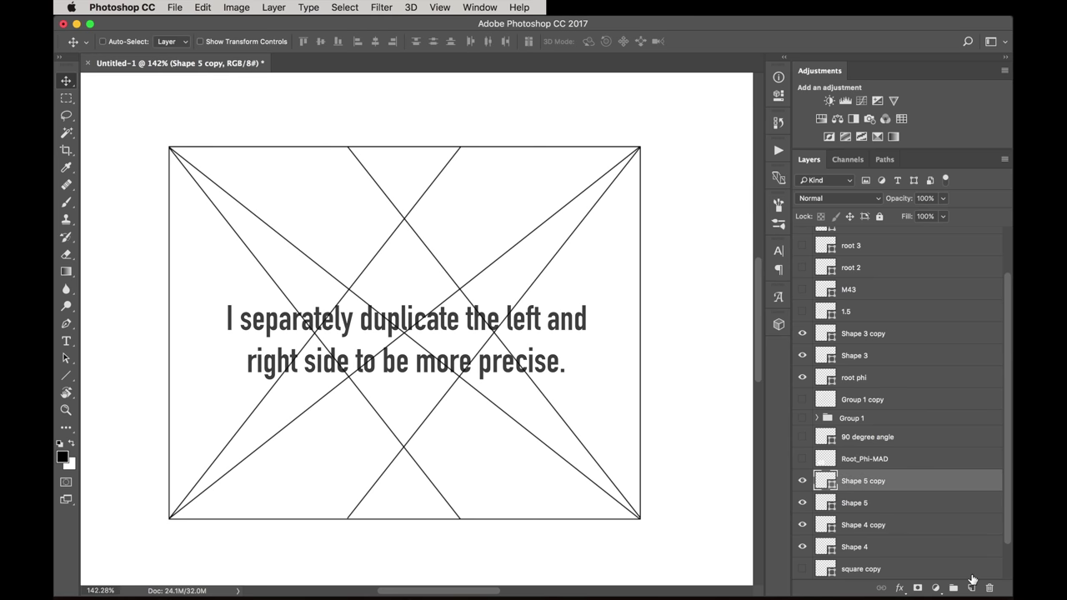
click(971, 585)
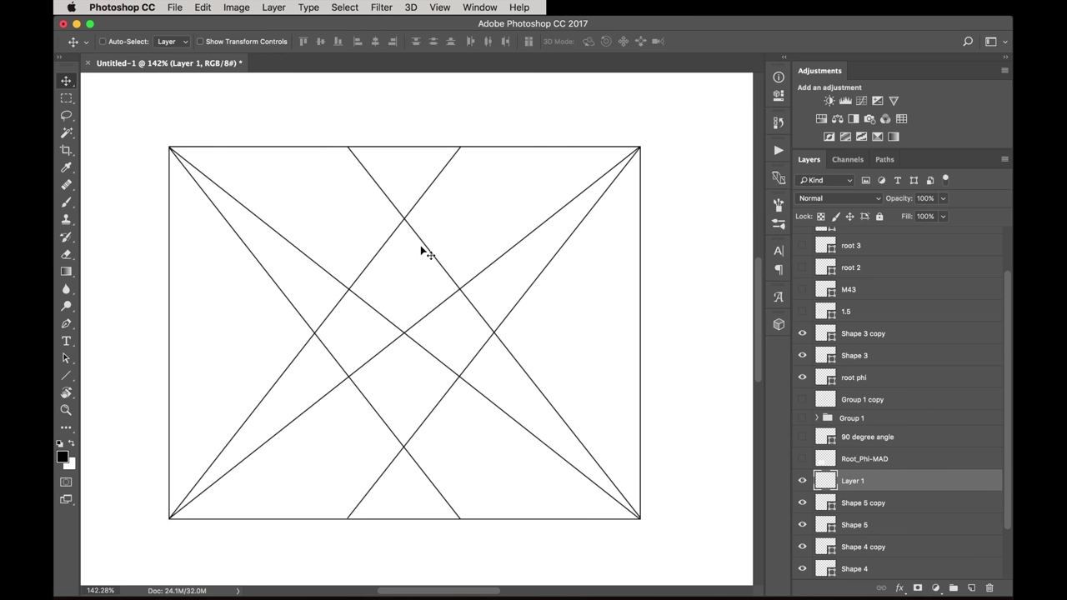
key(u)
drag(347, 147, 367, 522)
drag(461, 147, 470, 522)
scroll(470, 269, up, 5)
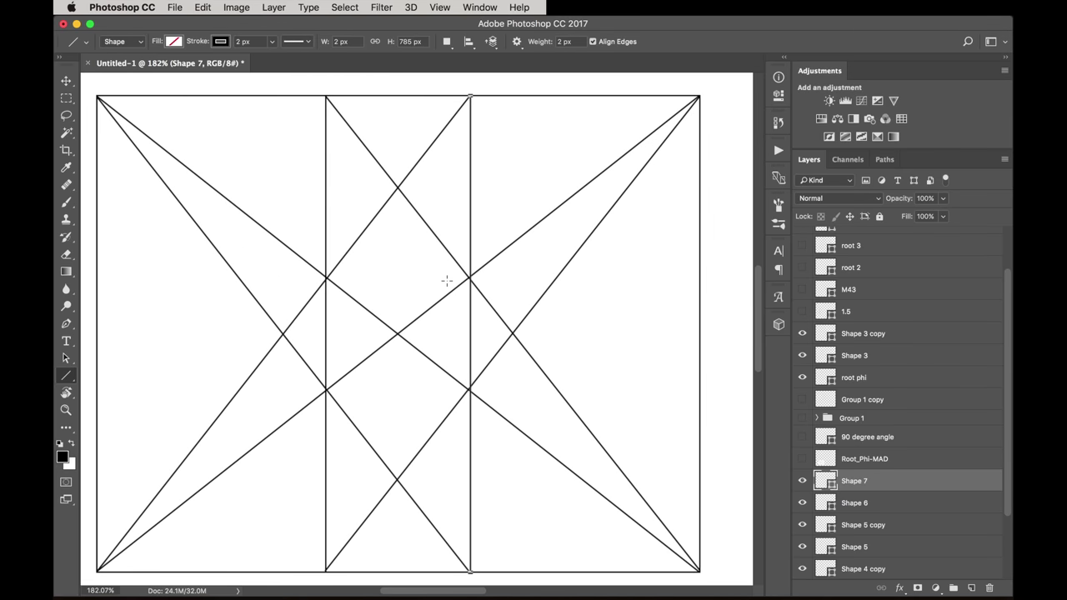
scroll(446, 280, down, 4)
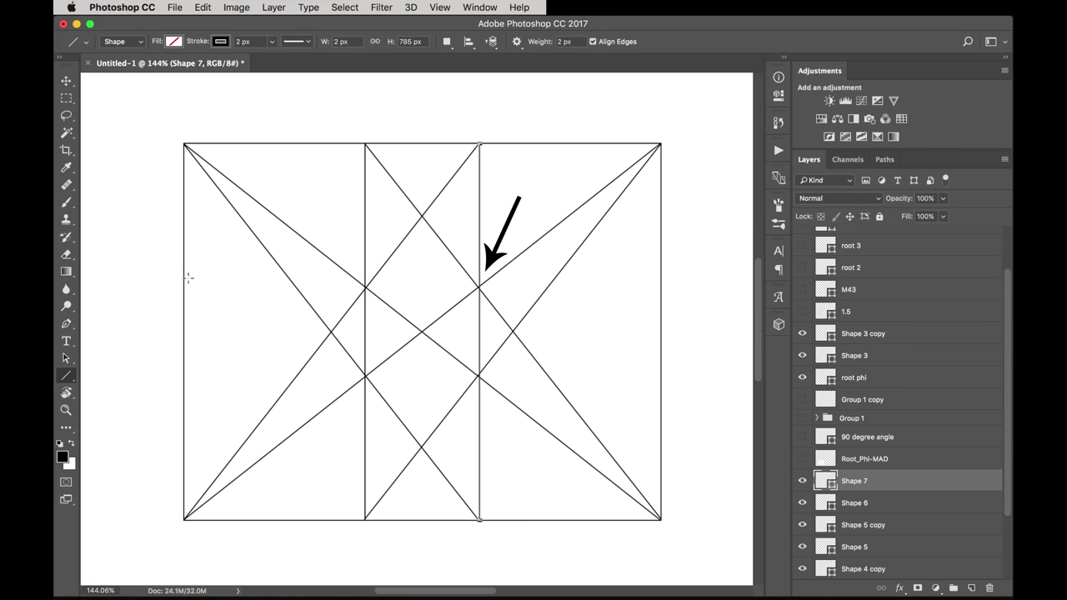
Draw a 2 px horizontal line across the root phi rectangle's full width through the upper diagonal intersections.
drag(183, 280, 660, 287)
scroll(475, 328, up, 4)
key(v)
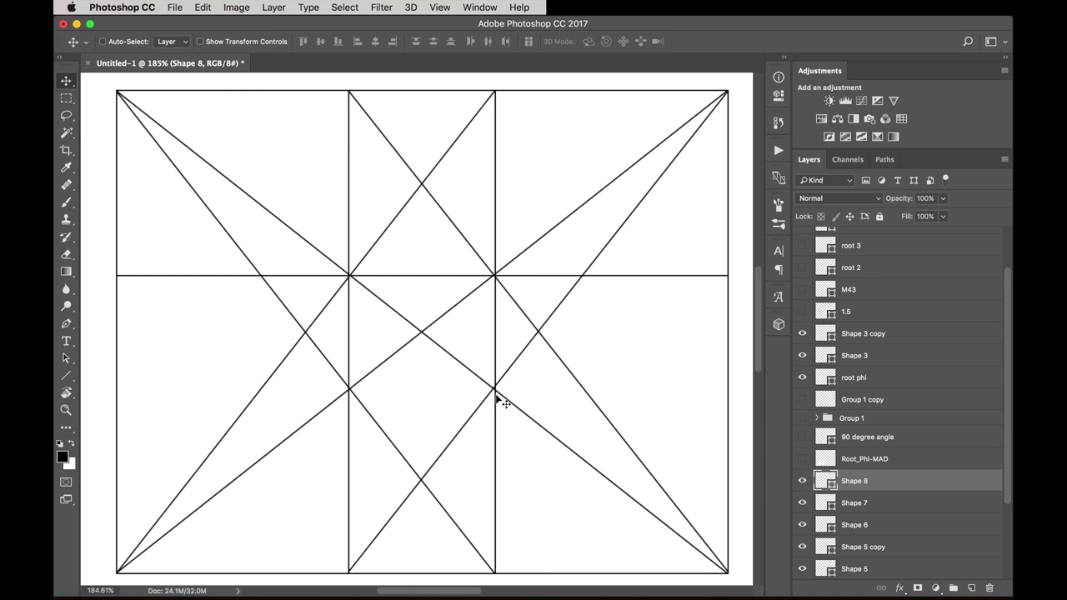
Duplicate the full-width horizontal line and place the copy through the lower diagonal intersections.
drag(429, 331, 428, 443)
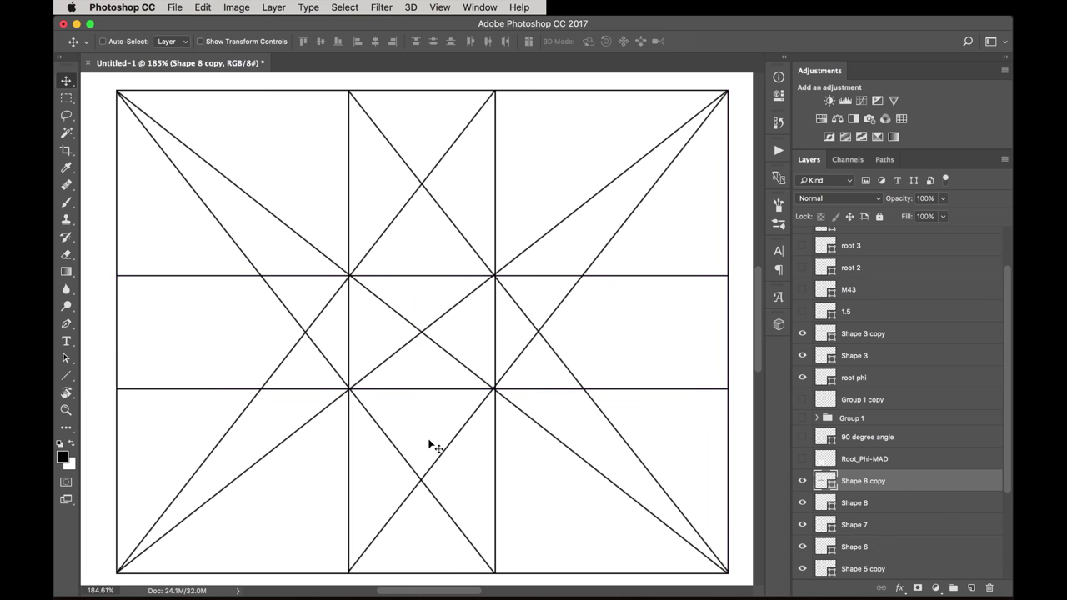
scroll(498, 391, up, 3)
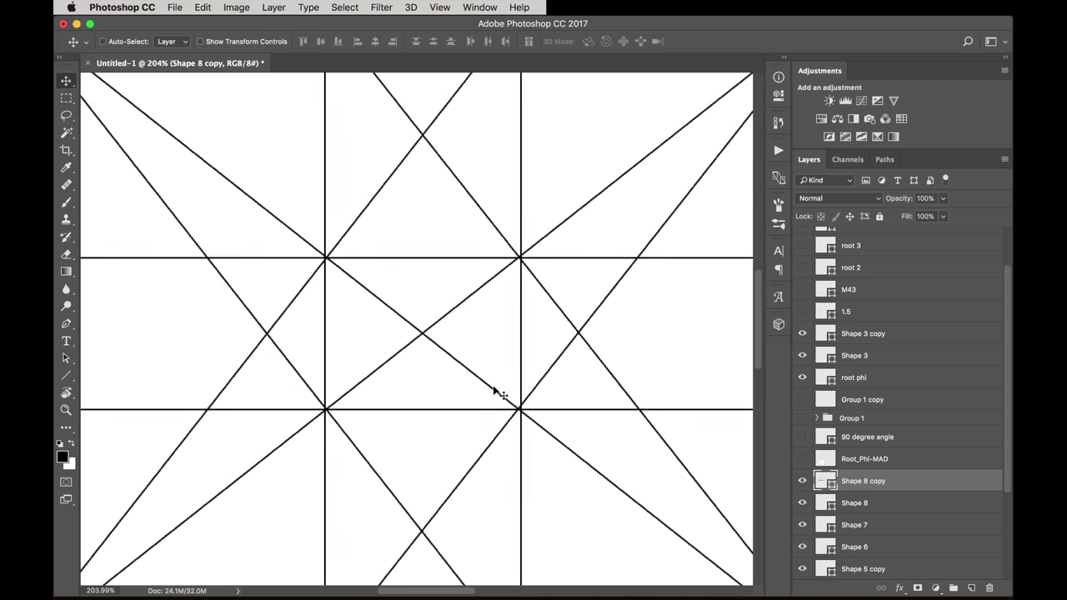
scroll(550, 427, down, 2)
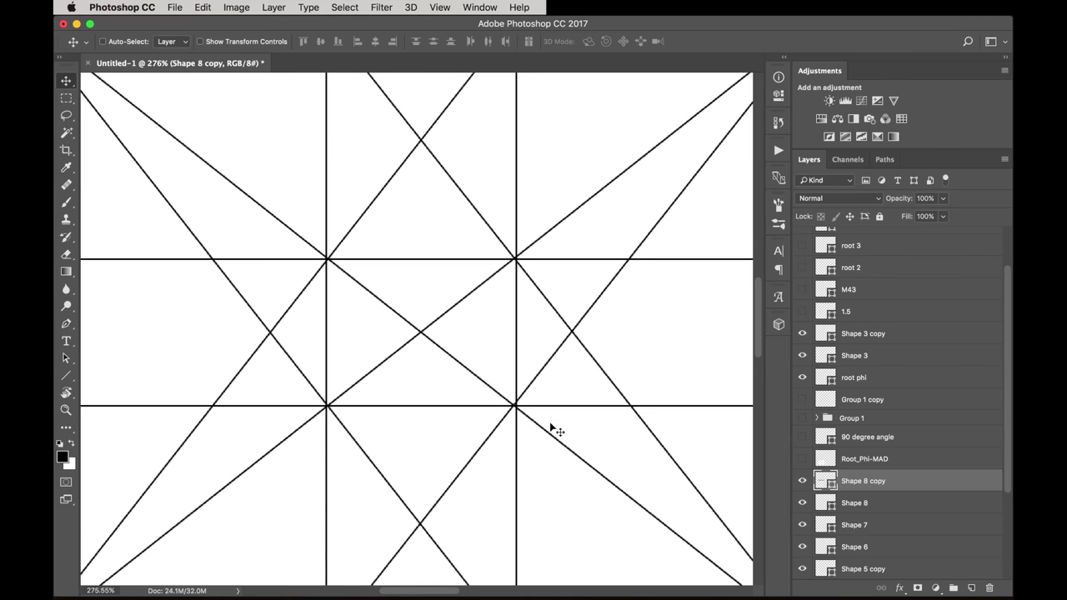
Nudge the right vertical line on the Shape 7 layer slightly left onto the diagonal intersections.
click(850, 568)
click(854, 525)
key(Left)
scroll(635, 478, down, 5)
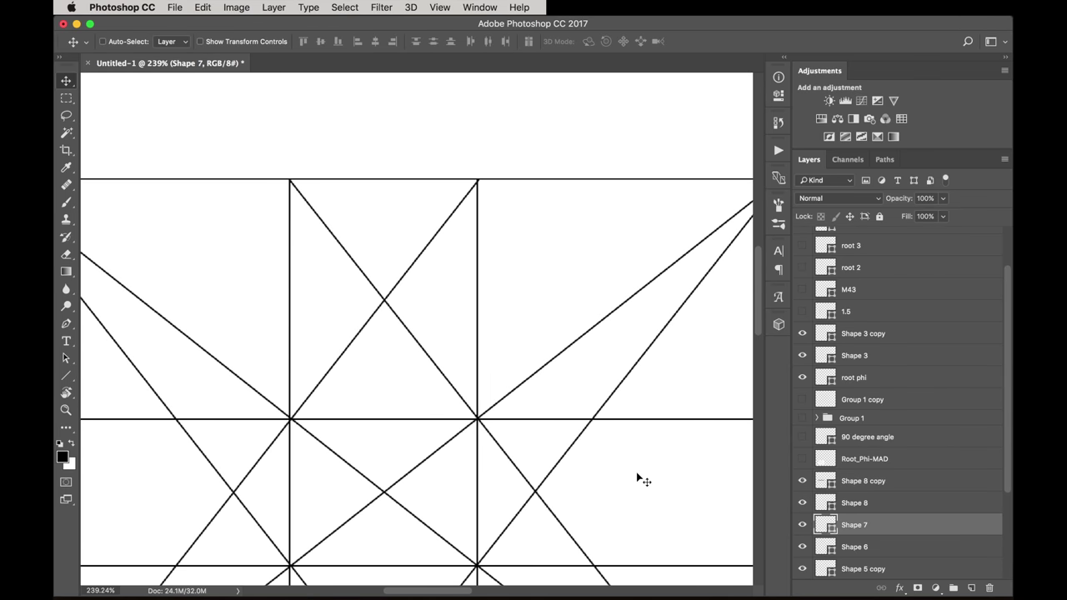
Nudge the left vertical line on the Shape 6 layer slightly right onto the diagonal intersections.
click(883, 503)
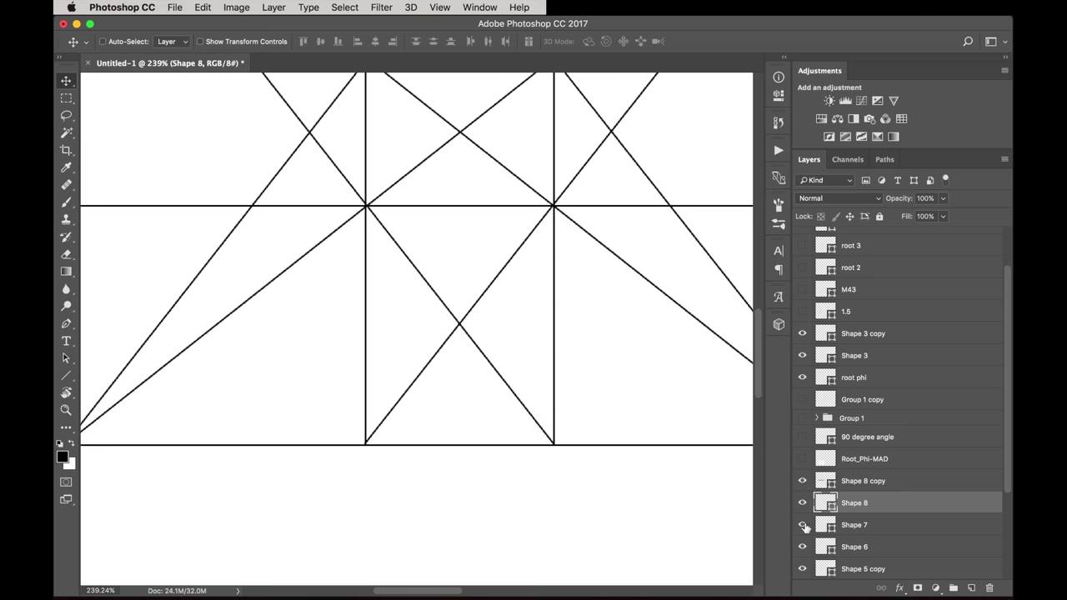
click(845, 545)
key(Right)
key(Right)
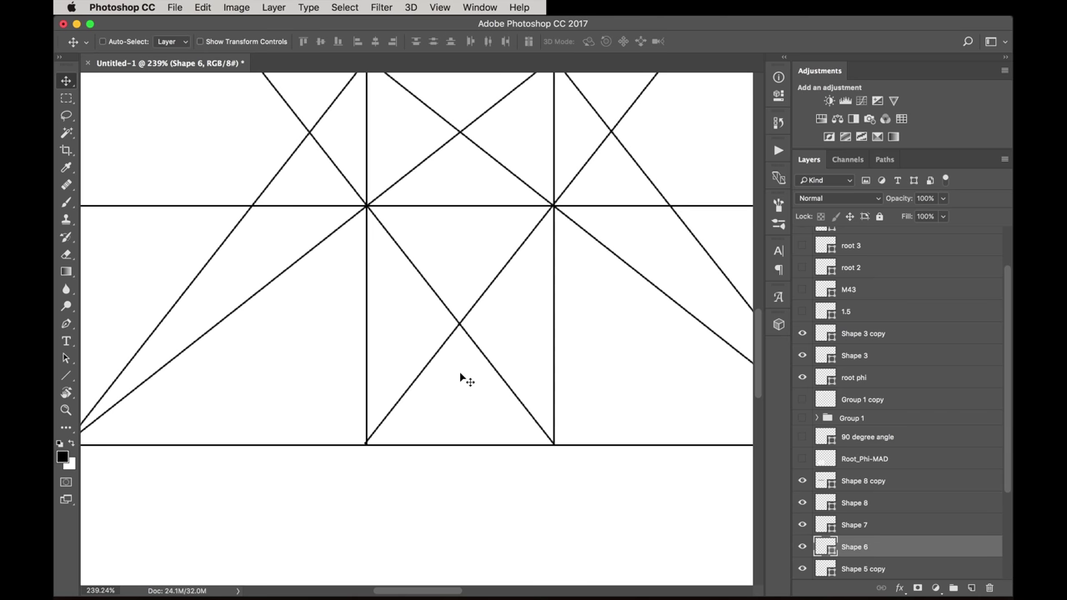
scroll(459, 371, down, 3)
right_click(459, 372)
click(478, 472)
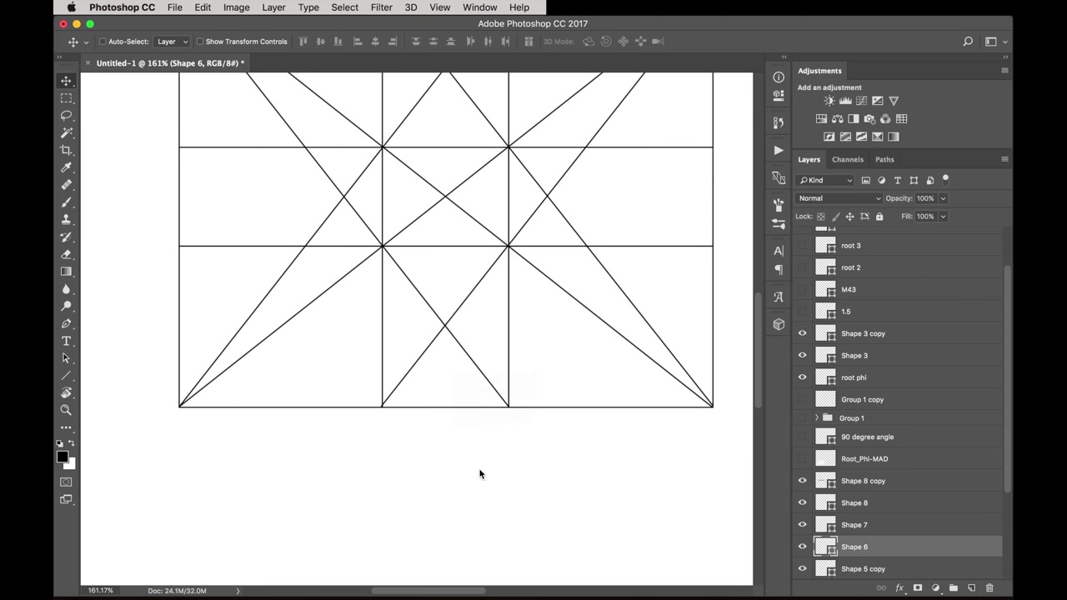
Select the root 6 layer at the top of the layer stack.
scroll(479, 473, down, 3)
scroll(479, 473, down, 1)
scroll(479, 473, up, 2)
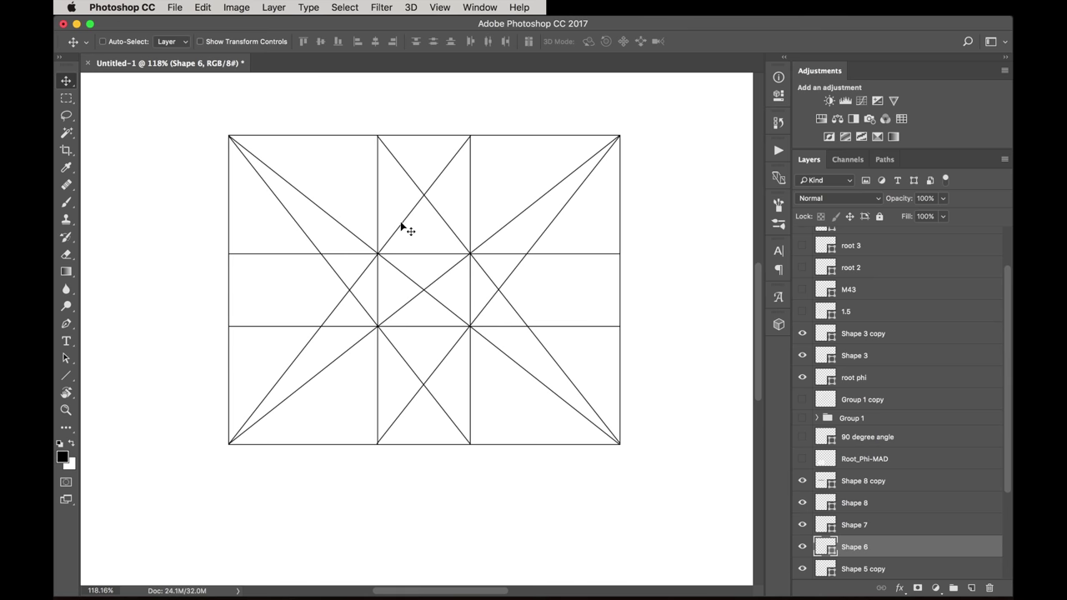
scroll(401, 226, up, 2)
scroll(871, 265, up, 2)
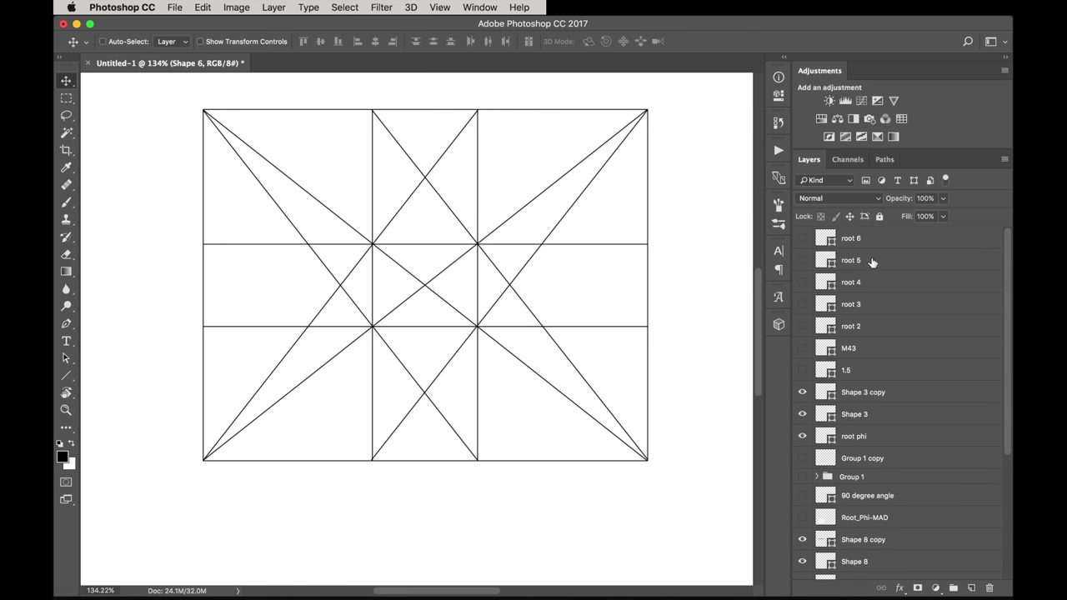
click(881, 242)
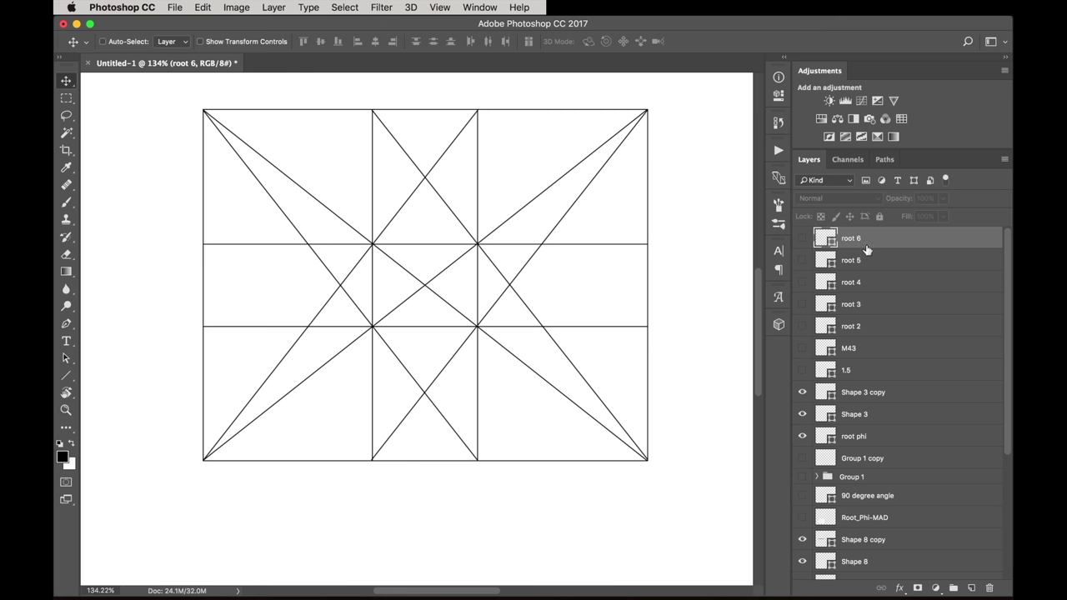